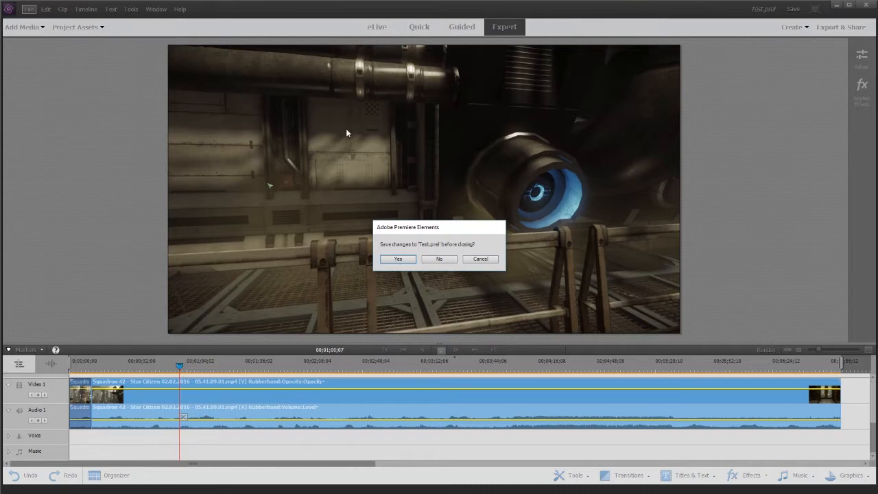
# - Discard the changes to Test.prel and create a new project named Test Project
pyautogui.click(437, 259)
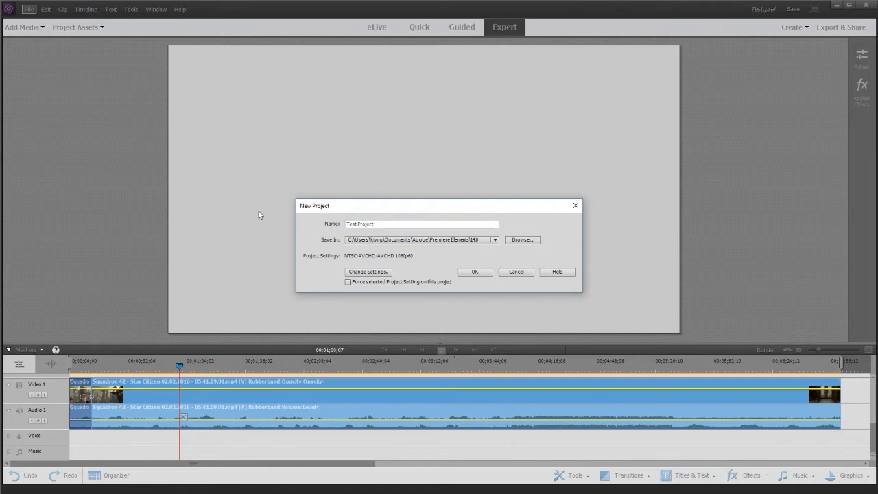
pyautogui.click(475, 273)
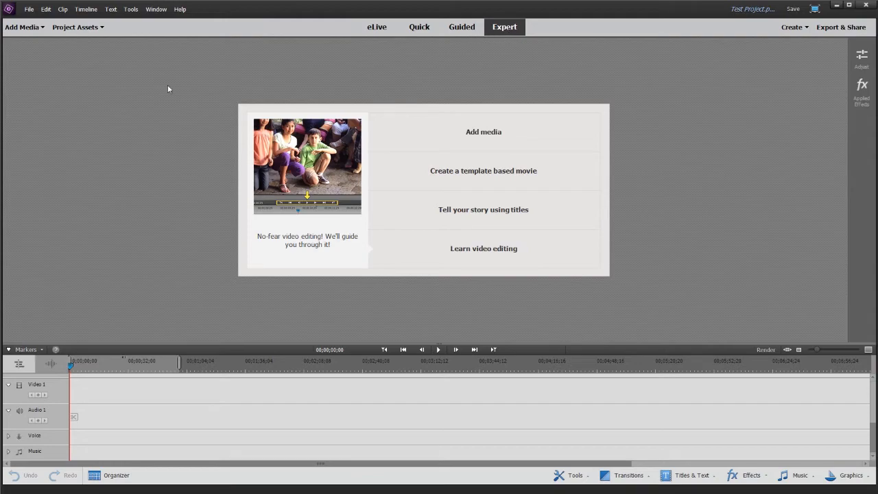
# - Import Sunday_Plans.mp3, The Lift.mp3, The_Great_Avenger.mp3 and Zombie_Rock.mp3 from the AUDIO folder into the project assets
pyautogui.click(27, 27)
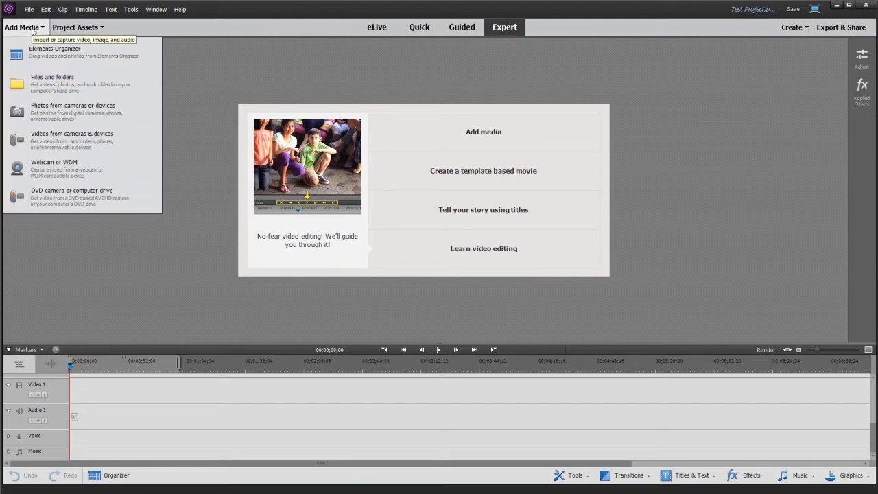
pyautogui.click(44, 82)
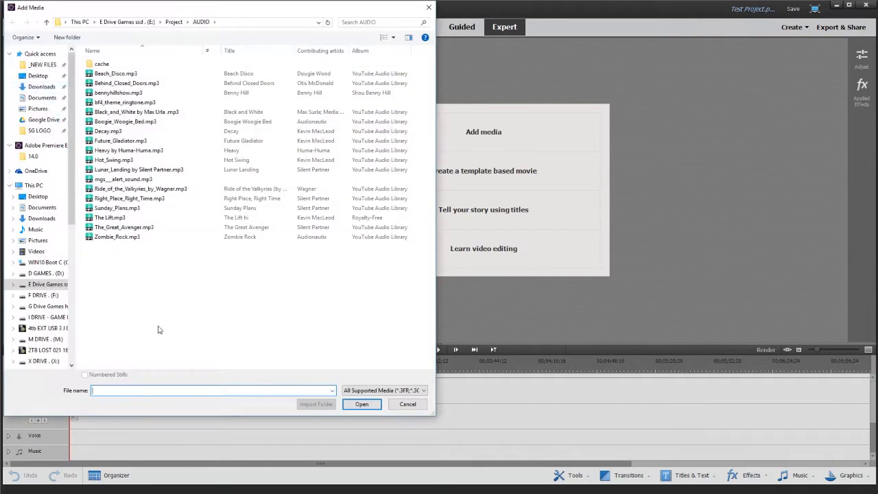
pyautogui.moveTo(138, 280); pyautogui.dragTo(102, 207)
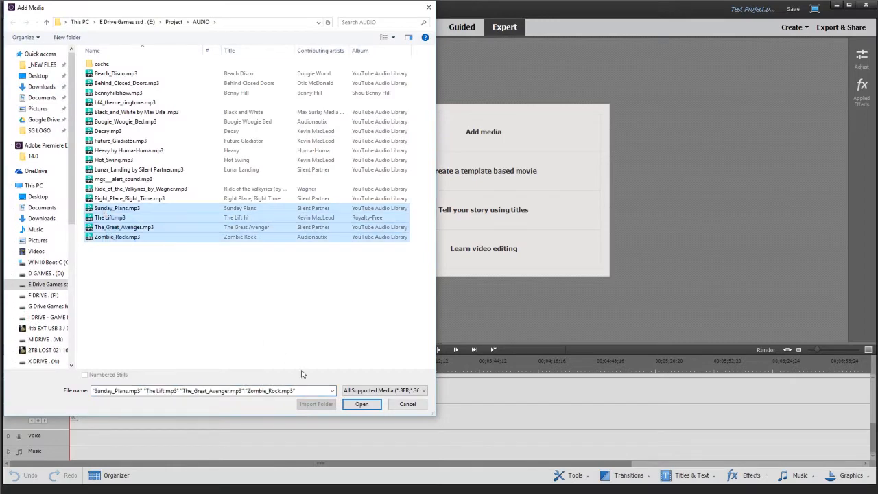
pyautogui.click(362, 404)
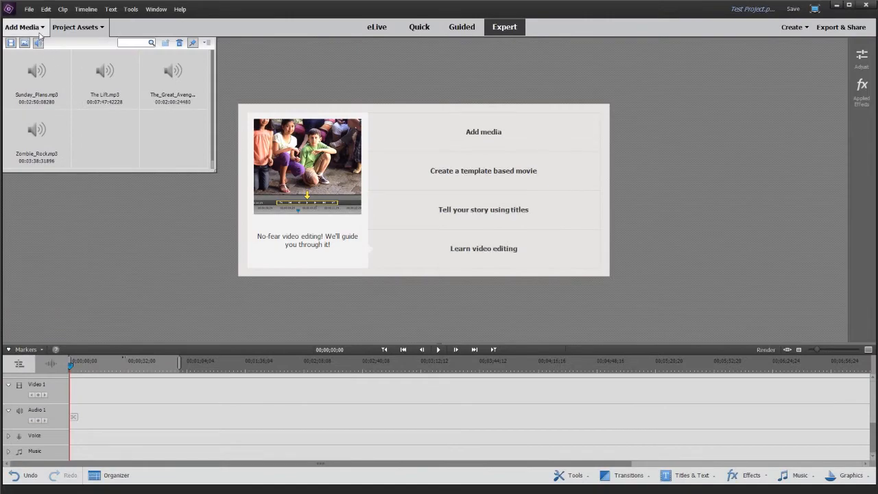
# - Import the Squadron 42 - Star Citizen MP4 recording from the RECORDINGS folder on the M drive
pyautogui.click(26, 27)
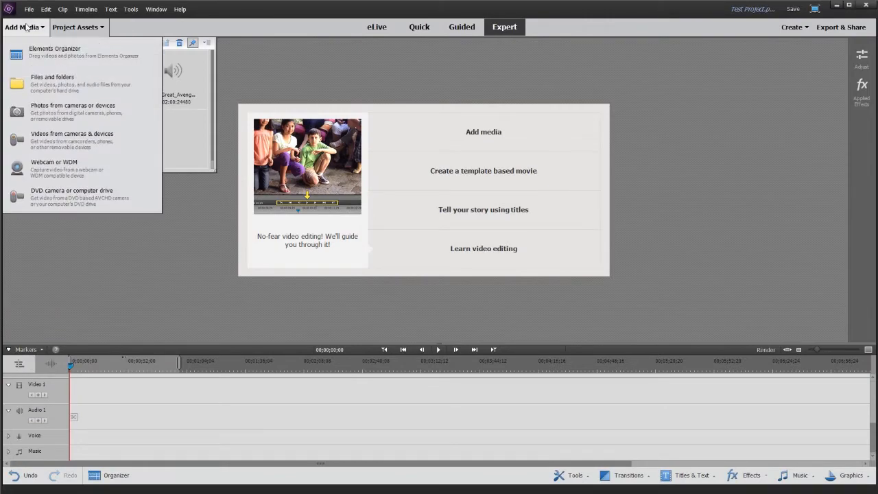
pyautogui.click(50, 79)
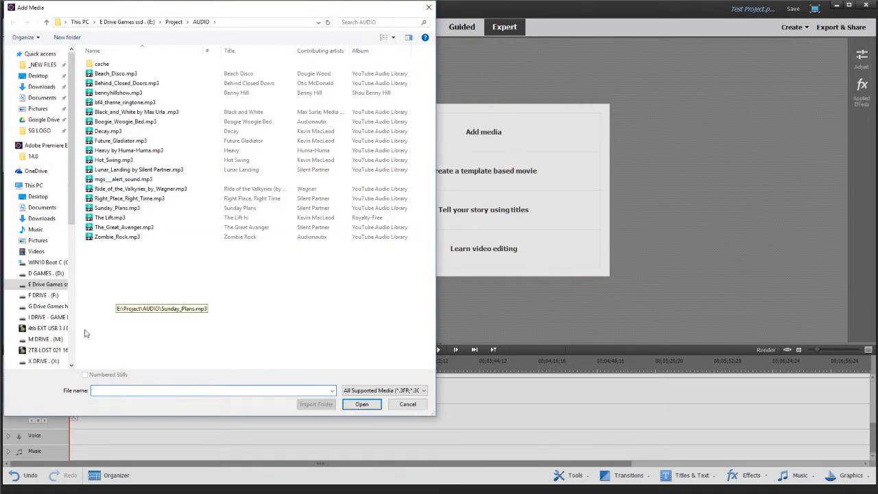
pyautogui.click(46, 339)
pyautogui.doubleClick(110, 112)
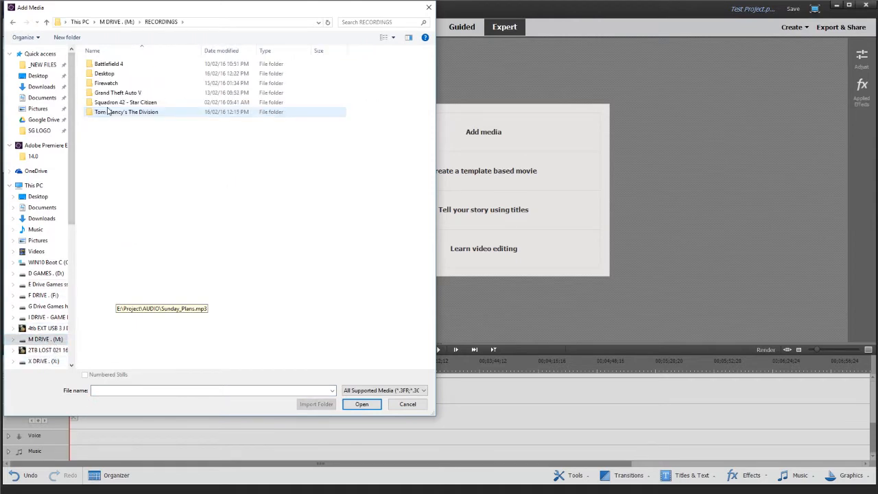
pyautogui.doubleClick(127, 103)
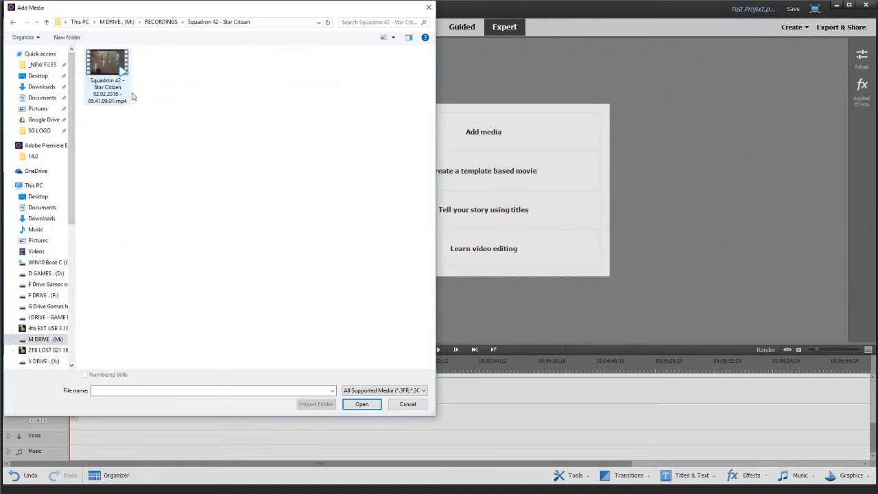
pyautogui.doubleClick(109, 63)
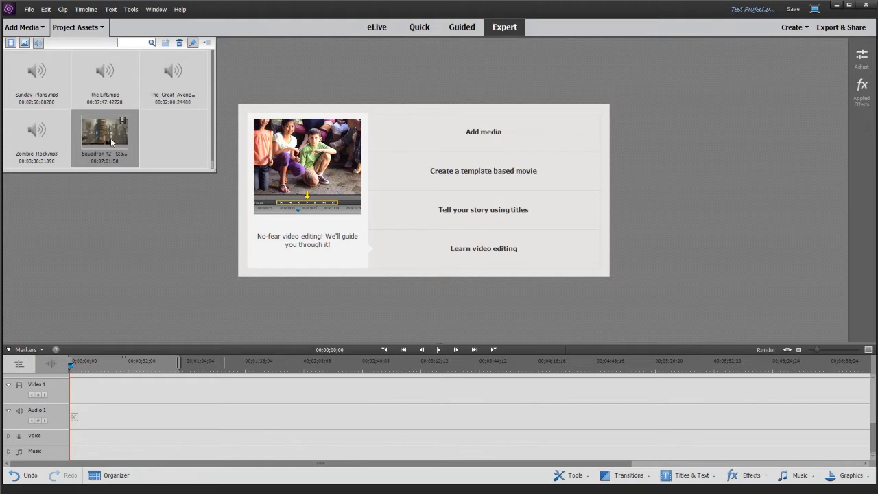
# - Place the Squadron 42 clip at the start of the Video 1 track and play it
pyautogui.moveTo(109, 173); pyautogui.dragTo(73, 396)
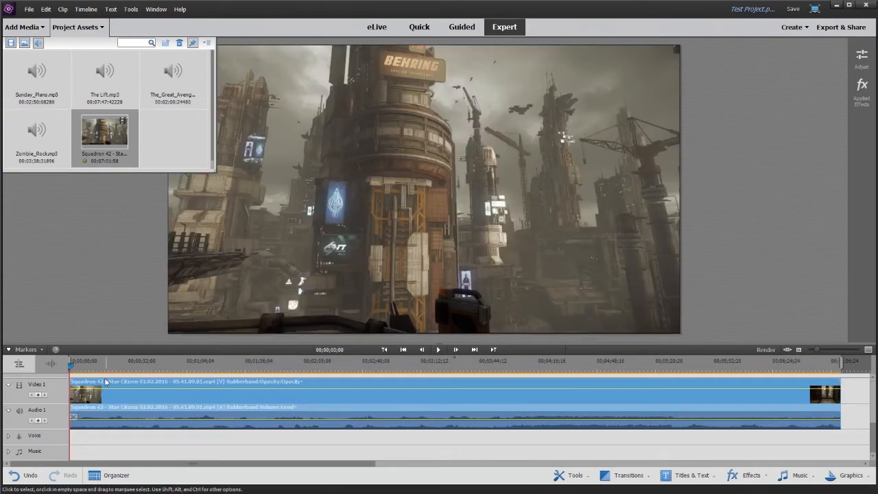
pyautogui.click(441, 351)
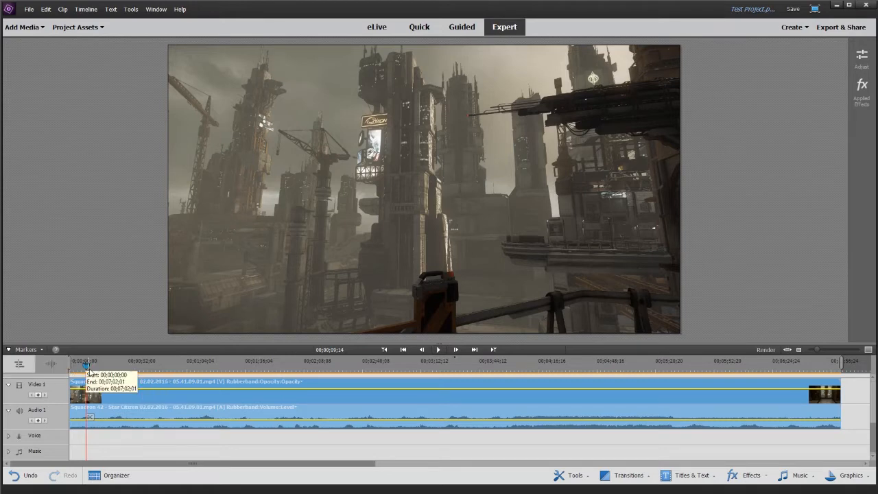
# - Split the Squadron 42 clip on the timeline at 00;00;21;59 and at 00;01;01;15
pyautogui.moveTo(87, 367); pyautogui.dragTo(111, 376)
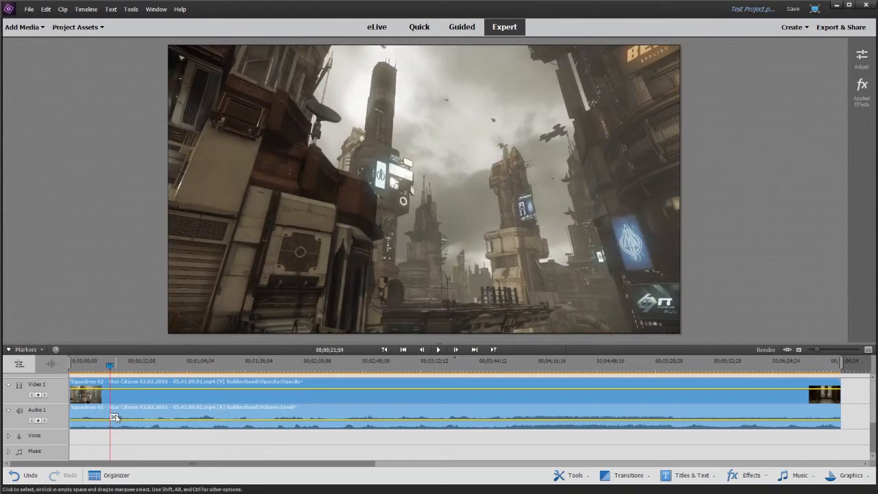
pyautogui.click(114, 418)
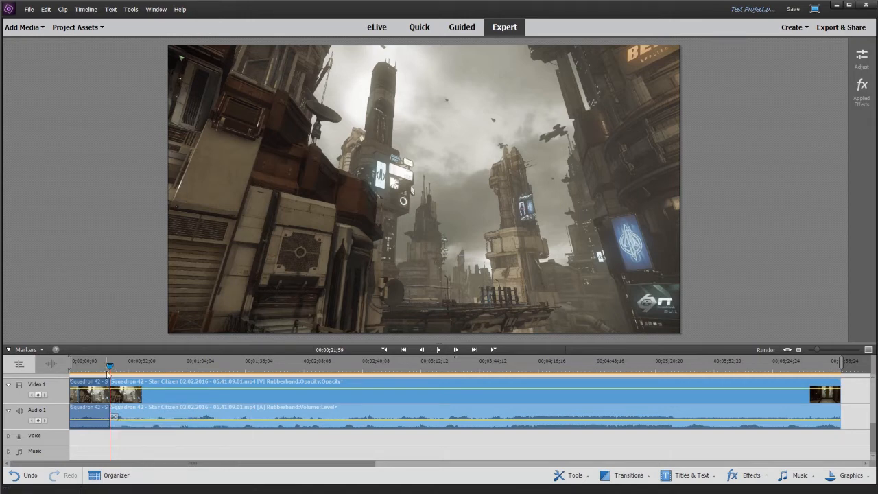
pyautogui.moveTo(110, 367); pyautogui.dragTo(183, 370)
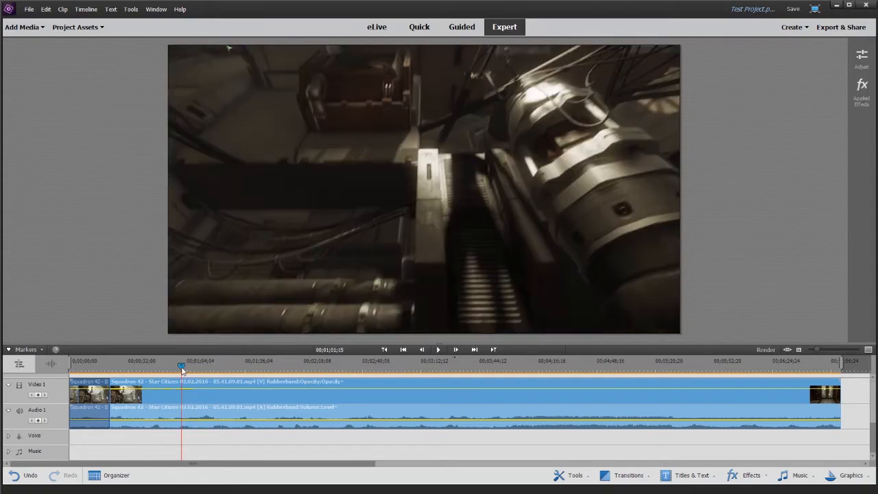
pyautogui.click(185, 417)
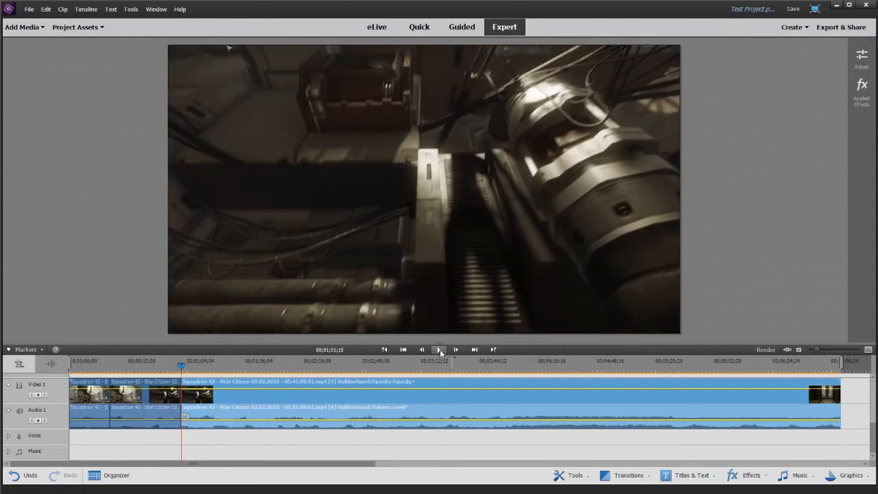
# - Play on from the second cut and split the remaining clip at 00;01;07;15
pyautogui.click(439, 351)
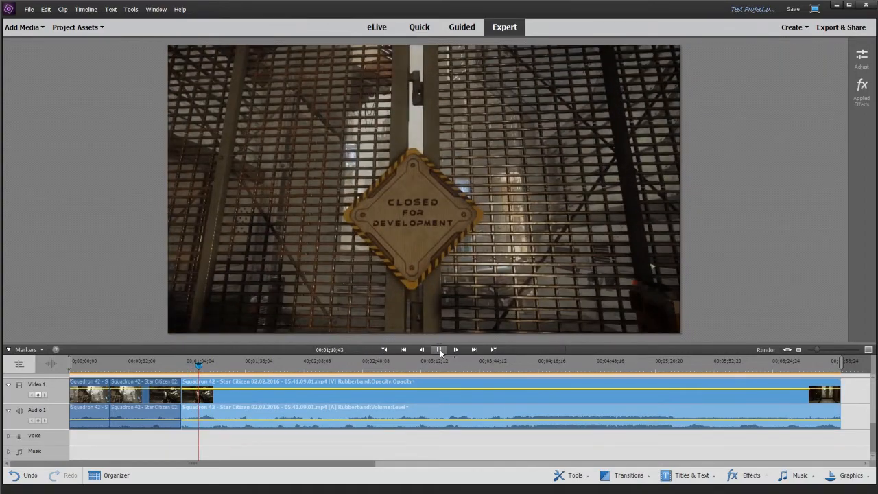
pyautogui.click(196, 366)
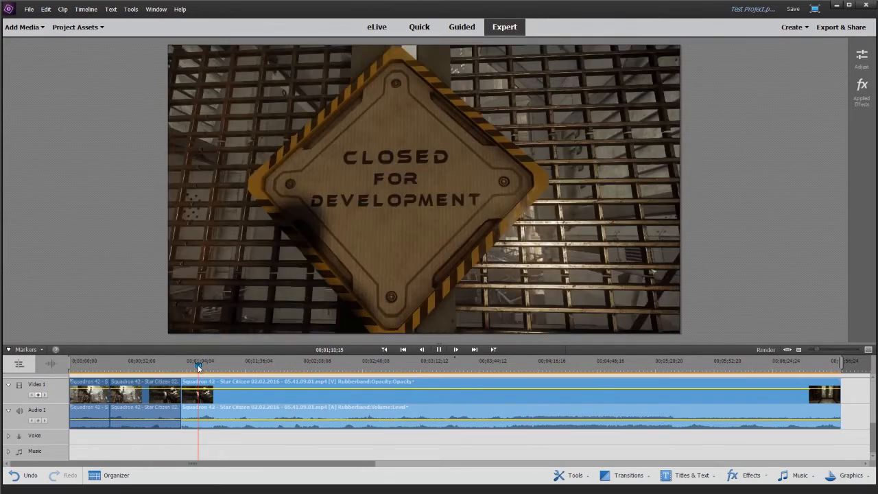
pyautogui.click(191, 367)
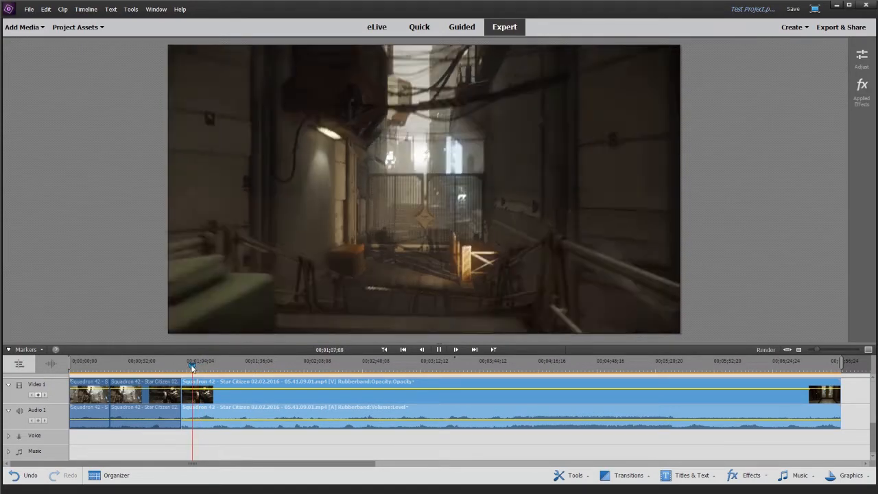
pyautogui.click(193, 369)
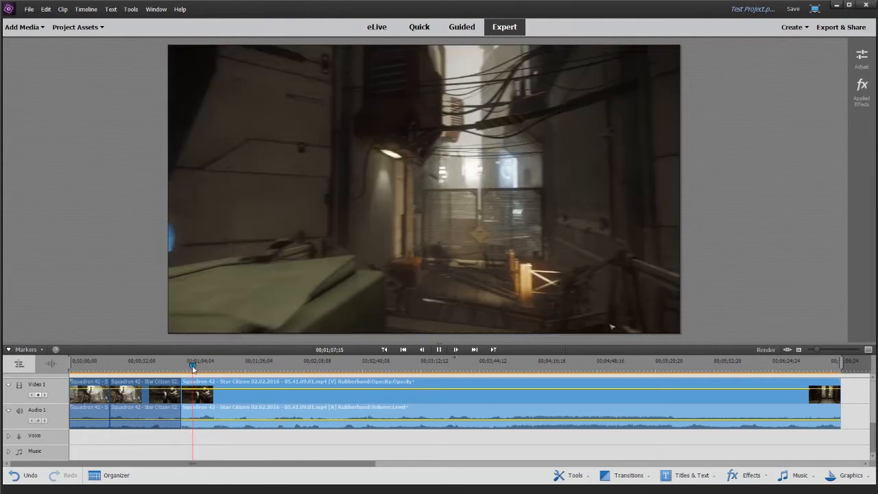
pyautogui.click(192, 415)
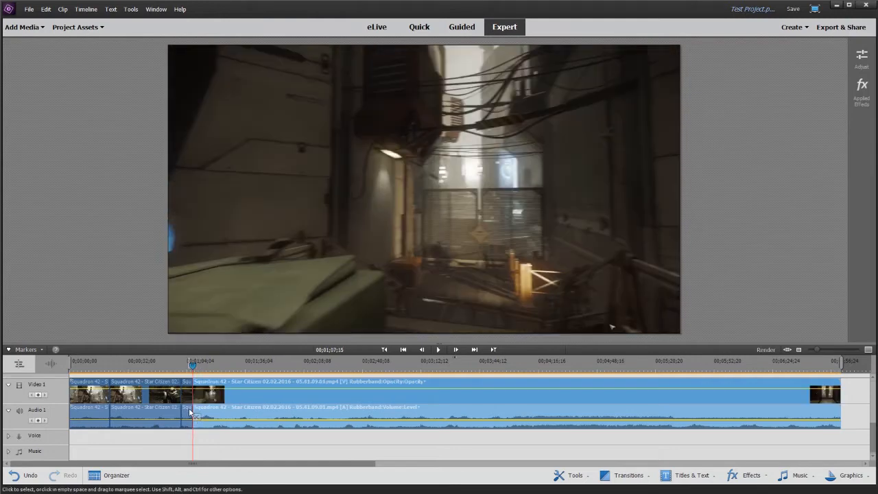
# - Delete the second clip segment, between the first two cuts, and close the gap
pyautogui.click(154, 412)
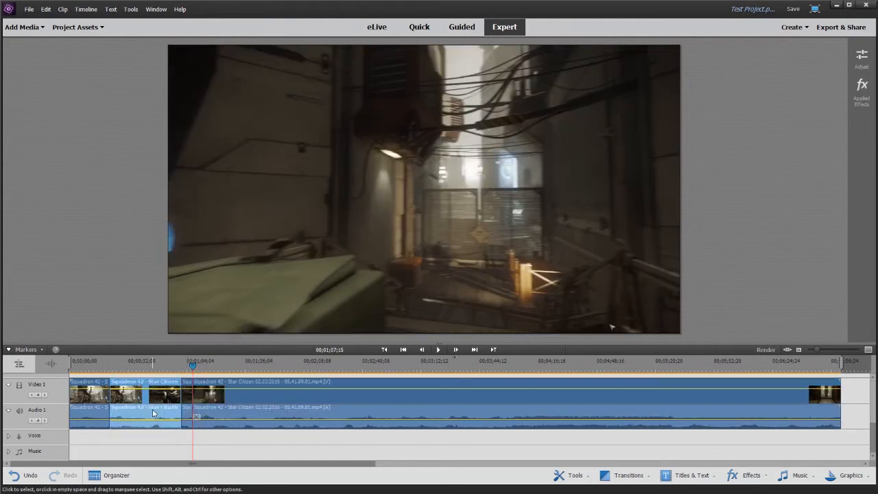
pyautogui.rightClick(153, 412)
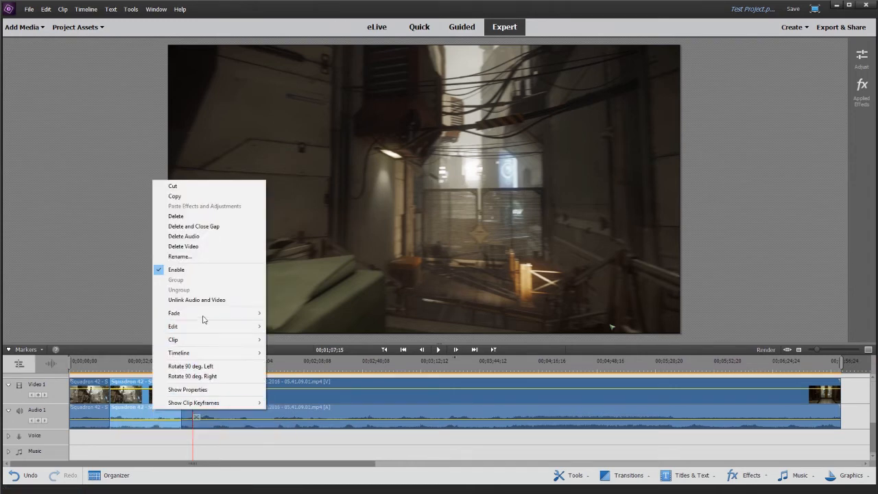
pyautogui.click(196, 228)
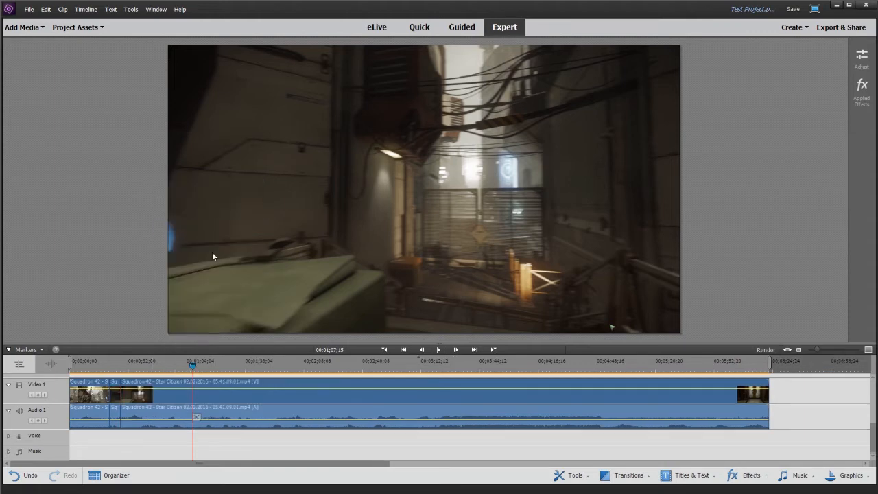
# - Go back through the edit points to the timeline start, then play the joined segments from the first cut
pyautogui.click(404, 351)
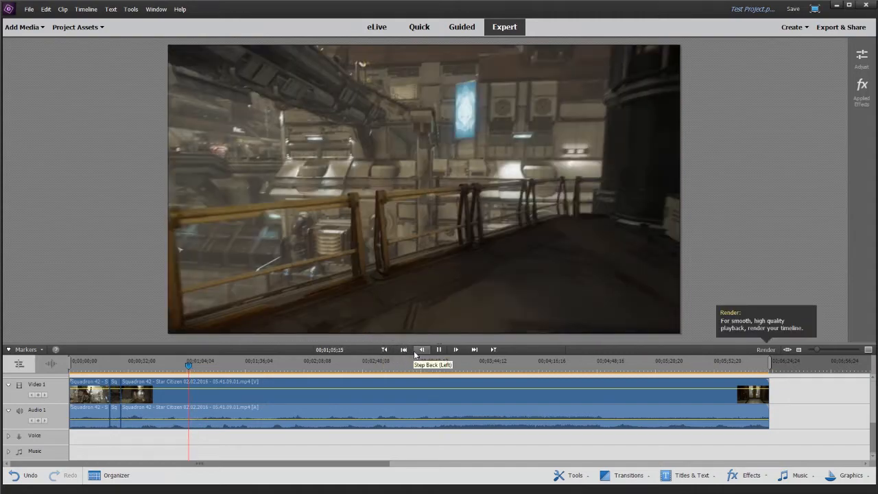
pyautogui.click(387, 350)
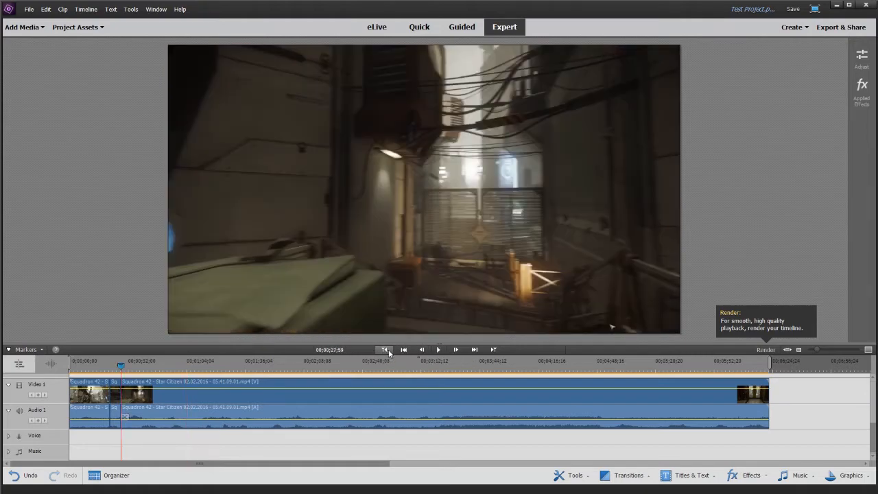
pyautogui.click(388, 349)
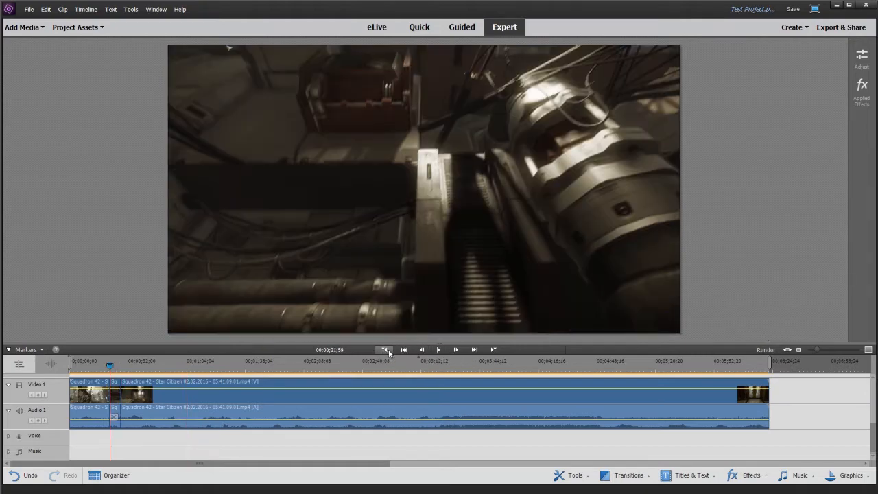
pyautogui.click(387, 349)
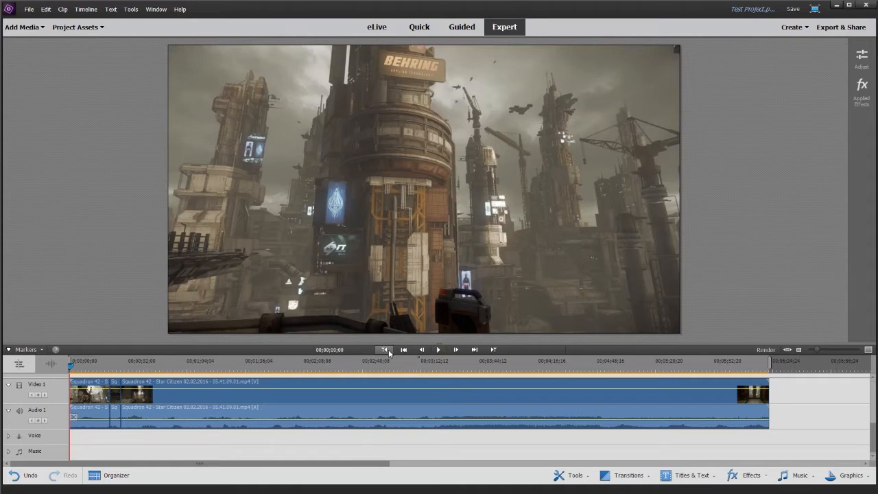
pyautogui.click(455, 350)
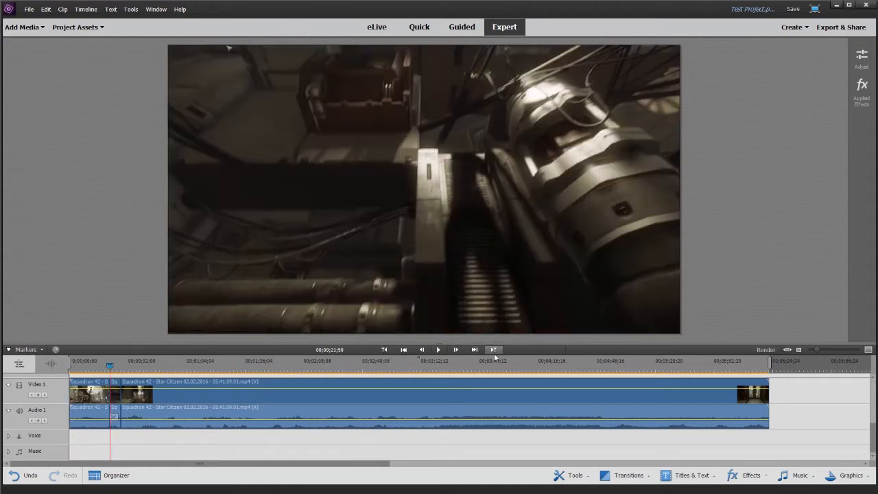
pyautogui.click(438, 350)
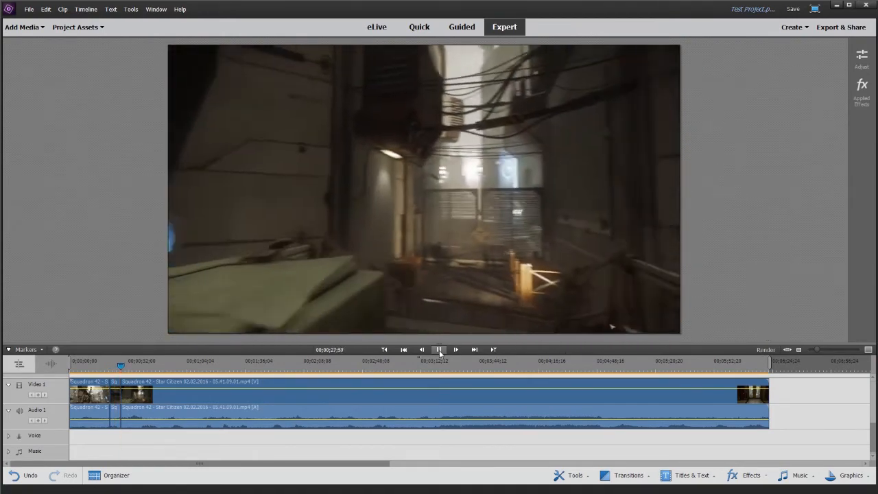
pyautogui.click(439, 350)
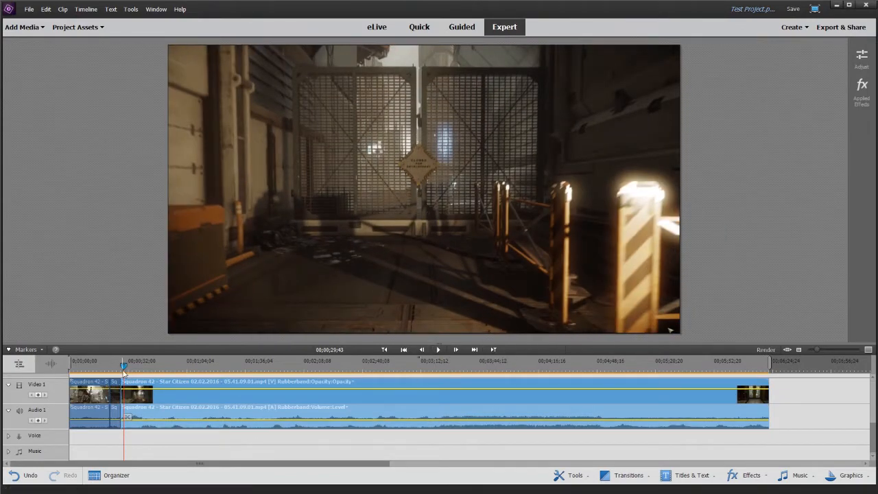
# - Split the last clip at 00;00;58;41, then delete the part before the cut and close the gap
pyautogui.moveTo(124, 369); pyautogui.dragTo(177, 376)
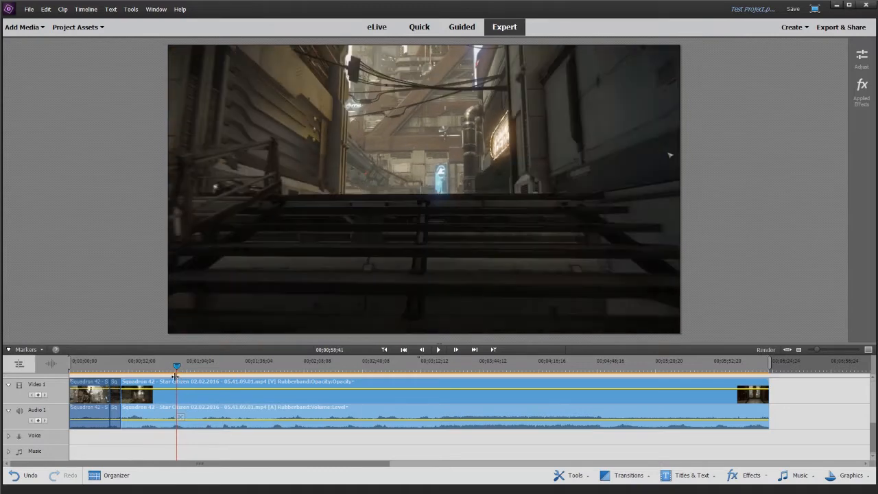
pyautogui.click(180, 416)
pyautogui.rightClick(166, 413)
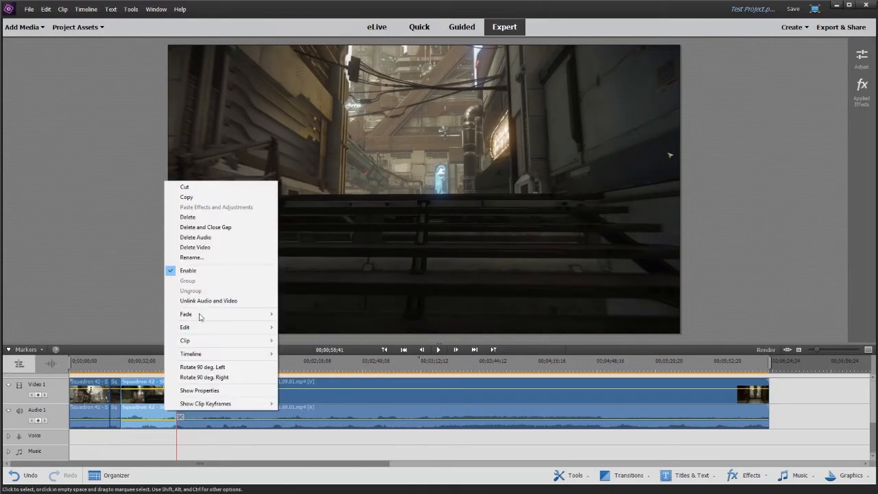
pyautogui.click(218, 229)
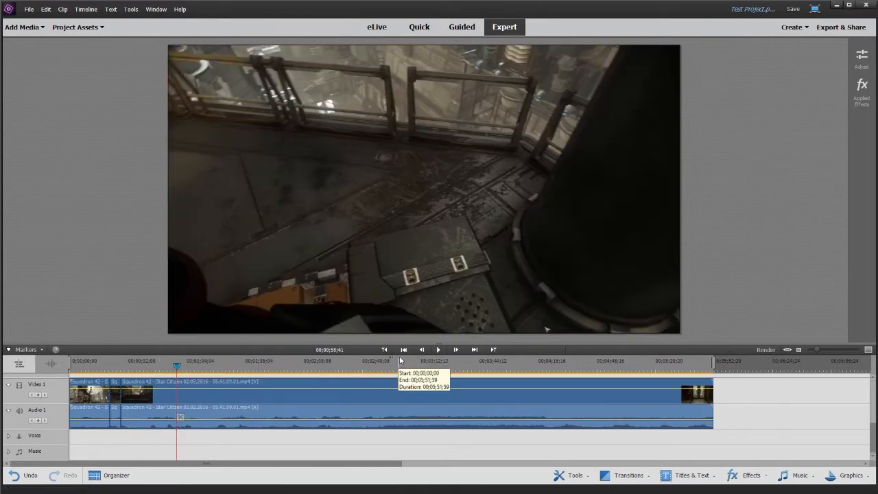
# - Return to the start of the last clip and apply a Fade In Video to it
pyautogui.click(385, 350)
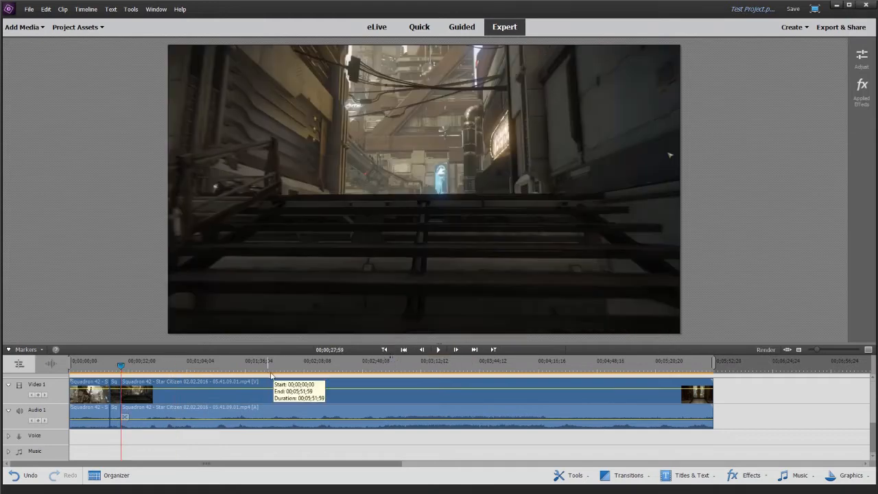
pyautogui.rightClick(137, 407)
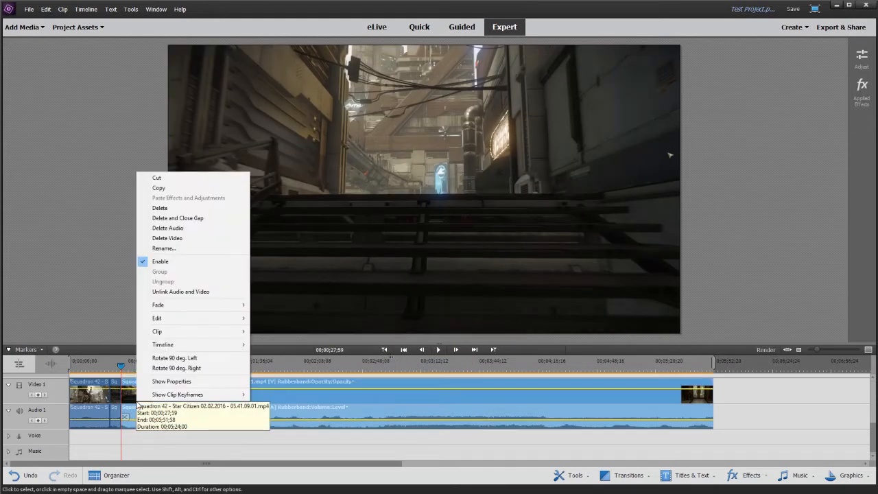
pyautogui.moveTo(178, 303)
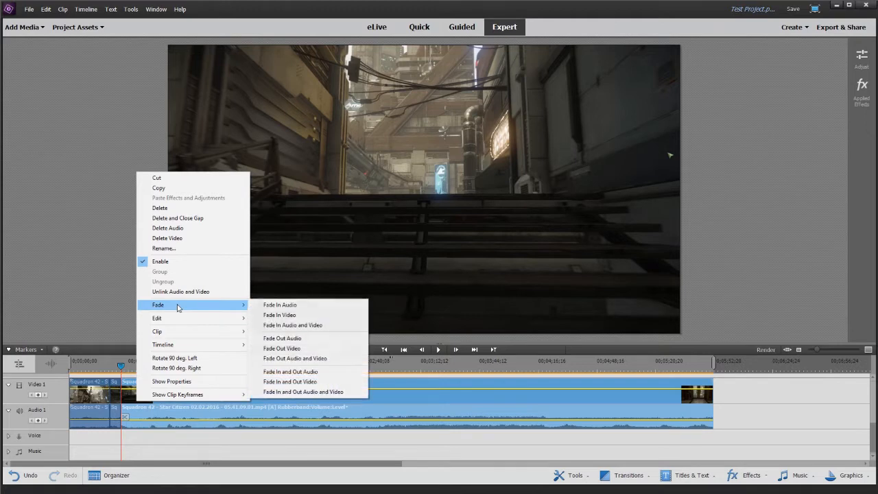
pyautogui.click(288, 317)
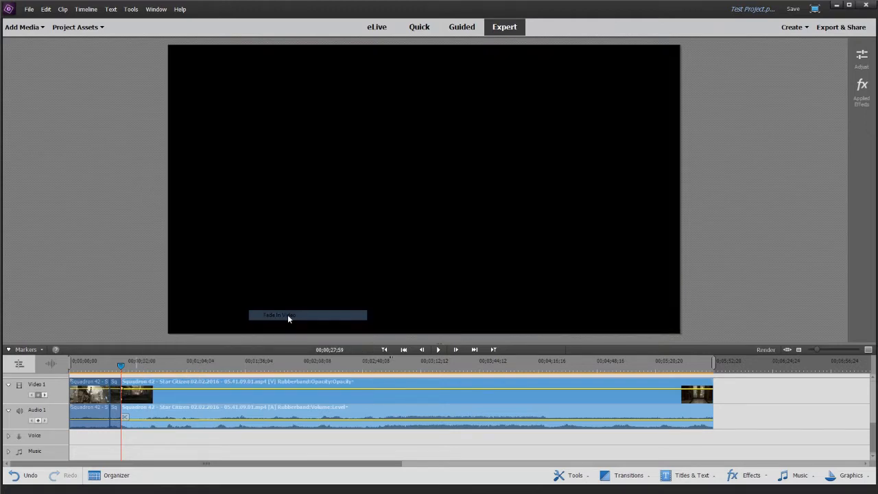
# - Play the timeline from 00;00;23;14 across the start of the last clip to check its fade-in
pyautogui.click(110, 365)
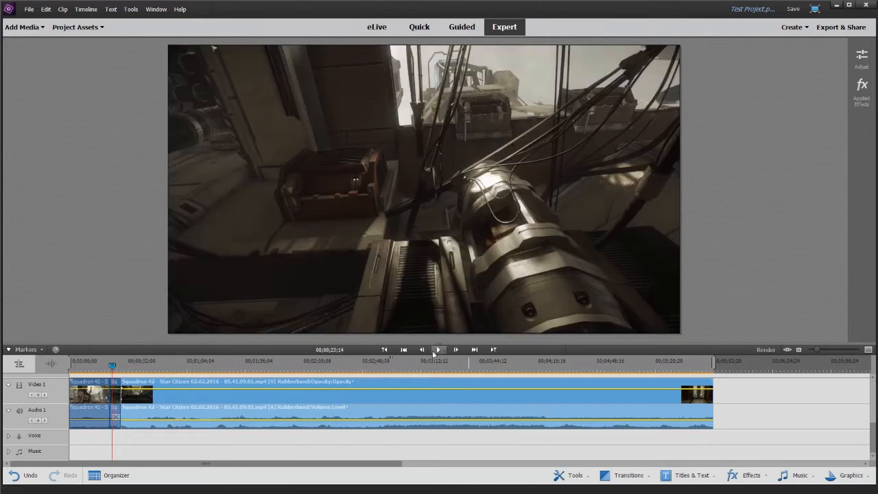
pyautogui.click(438, 351)
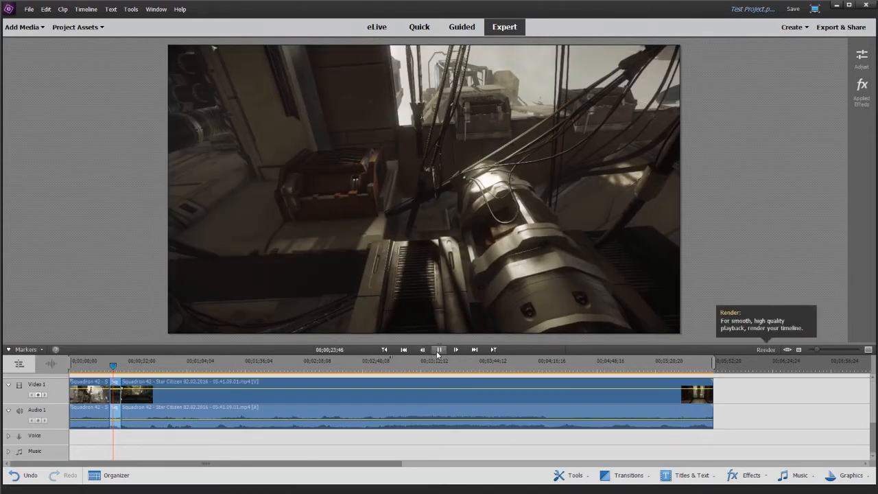
pyautogui.click(439, 351)
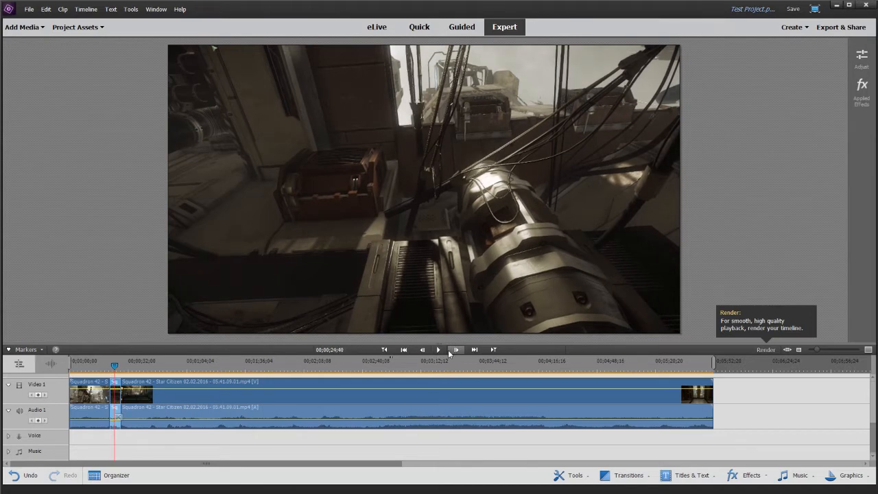
pyautogui.click(440, 350)
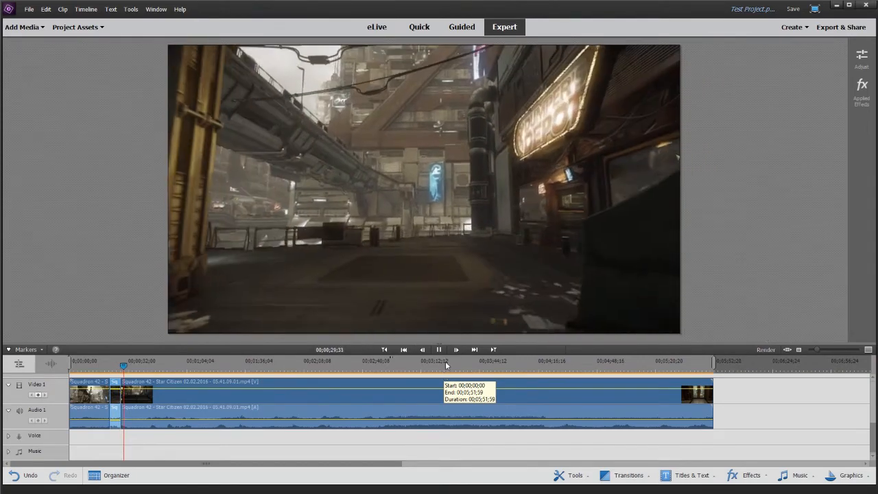
pyautogui.click(443, 352)
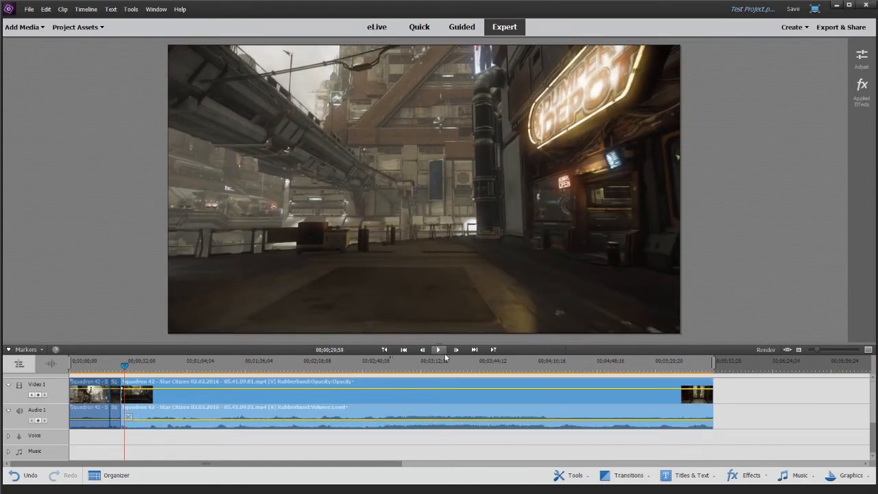
# - Play on through the last clip and split it at 00;00;37;58
pyautogui.click(444, 354)
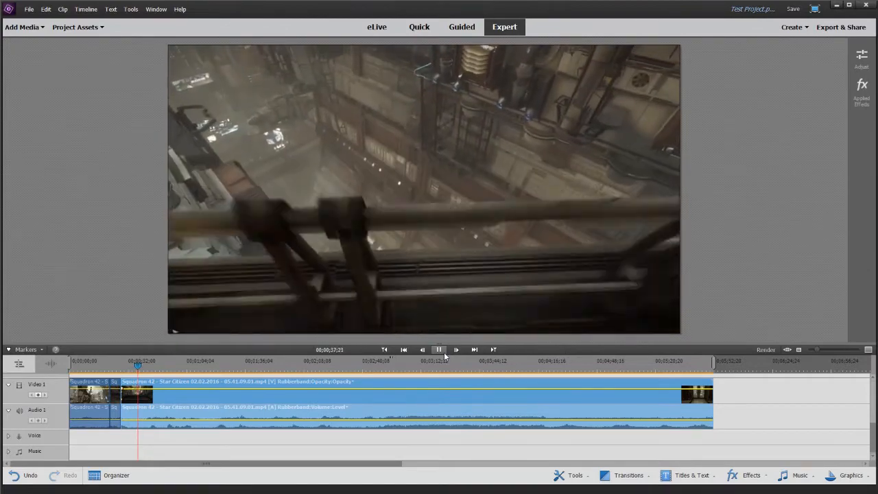
pyautogui.click(443, 352)
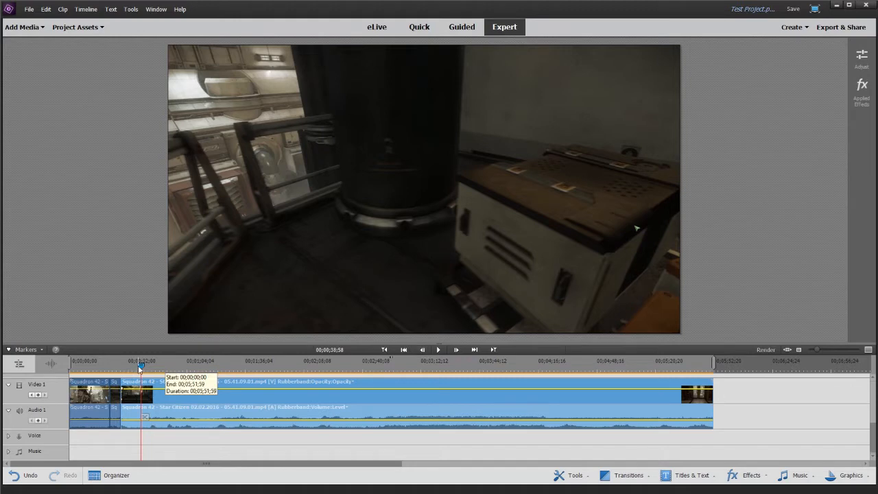
pyautogui.moveTo(141, 369); pyautogui.dragTo(140, 368)
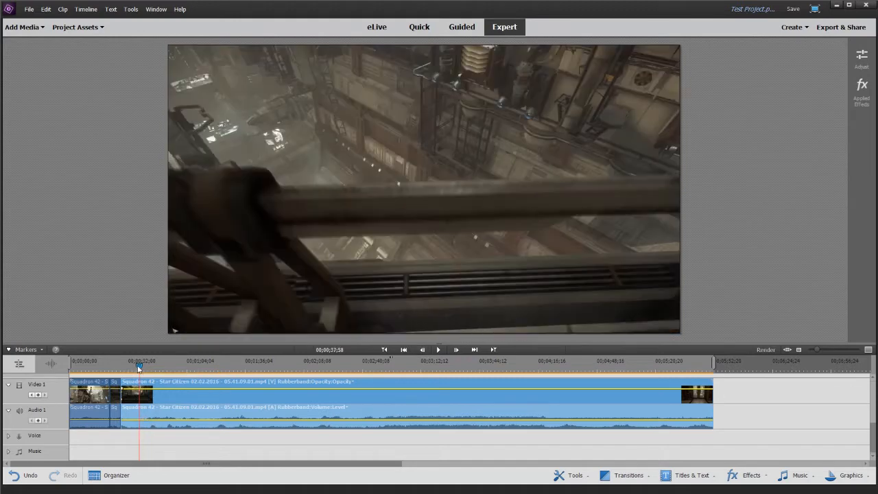
pyautogui.click(144, 417)
# - Split the last clip at 00;01;36;43, then delete the segment before that cut and close the gap
pyautogui.moveTo(140, 368); pyautogui.dragTo(202, 369)
pyautogui.moveTo(203, 369); pyautogui.dragTo(248, 373)
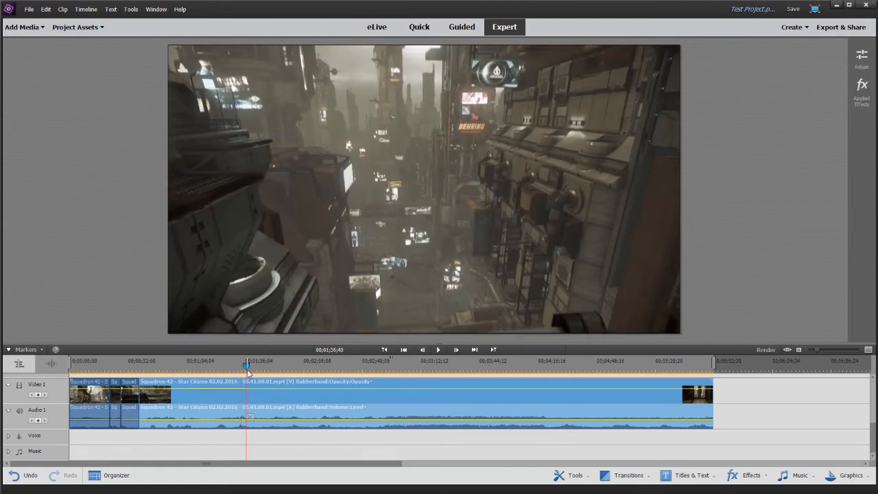
pyautogui.click(250, 416)
pyautogui.rightClick(224, 407)
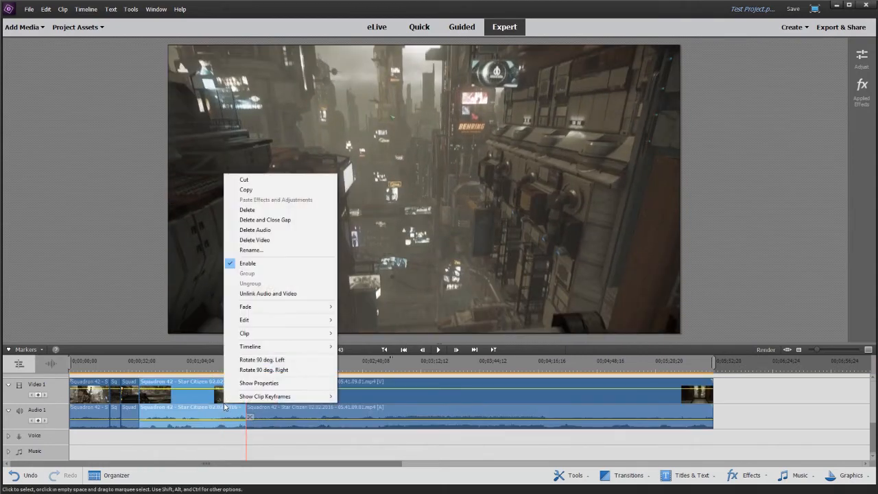
pyautogui.click(274, 220)
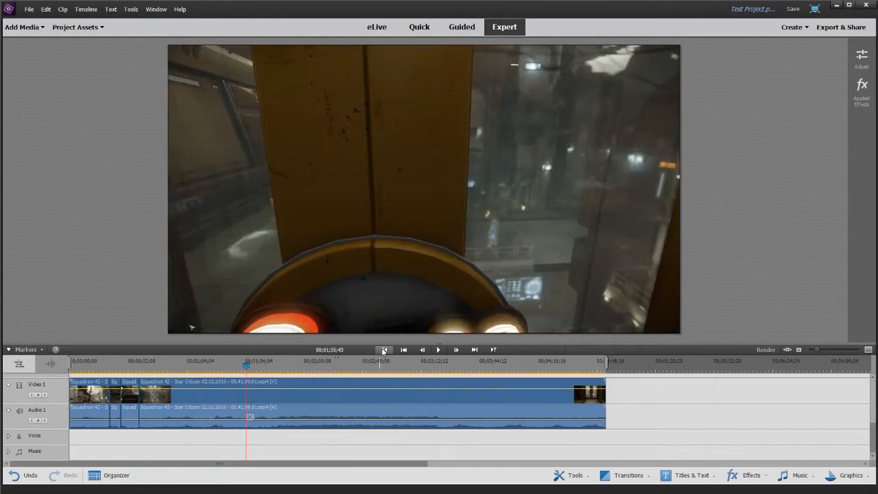
# - Preview the last clip, split it at 00;00;47;12, and delete the short segment before the cut, closing the gap
pyautogui.click(439, 351)
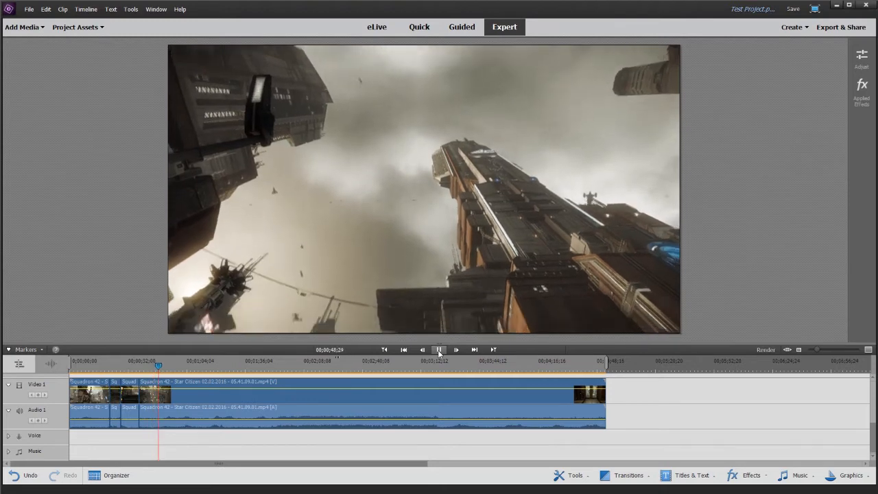
pyautogui.click(438, 353)
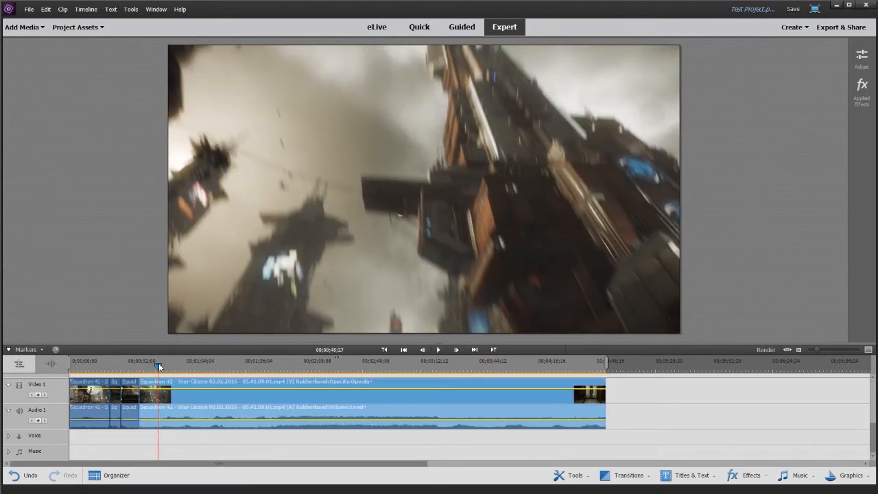
pyautogui.click(157, 363)
pyautogui.click(159, 418)
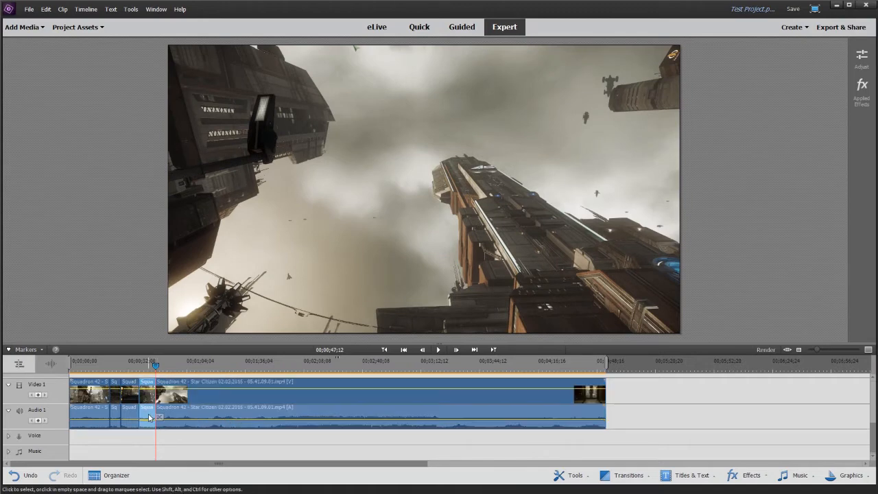
pyautogui.rightClick(149, 417)
pyautogui.click(197, 233)
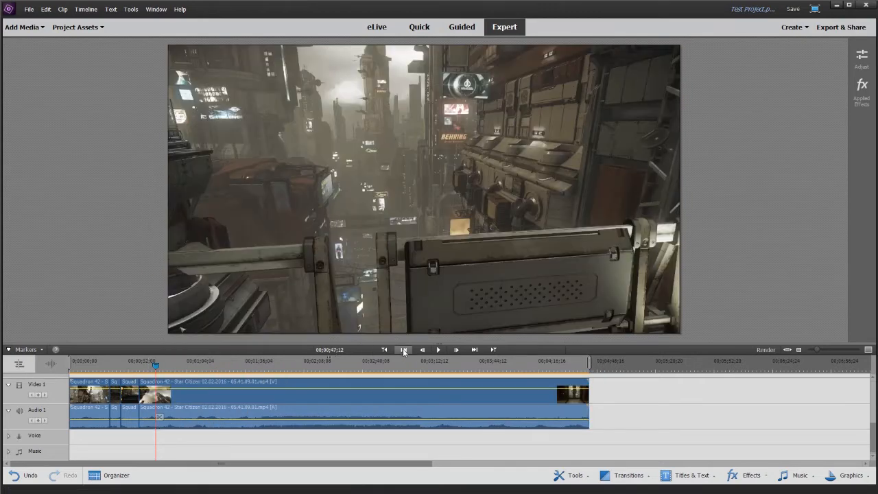
# - Play the last clip from its start, split it at 00;00;48;12, and delete the part before the cut, closing the gap
pyautogui.click(384, 349)
pyautogui.click(438, 349)
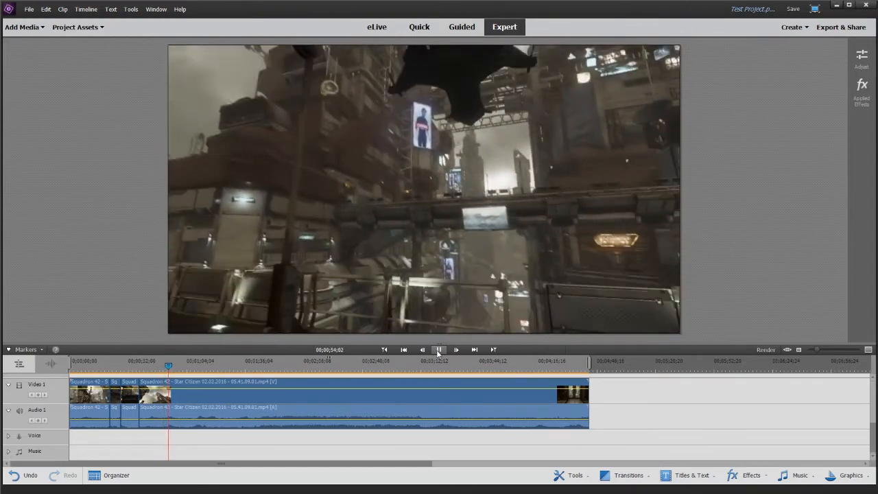
pyautogui.click(438, 350)
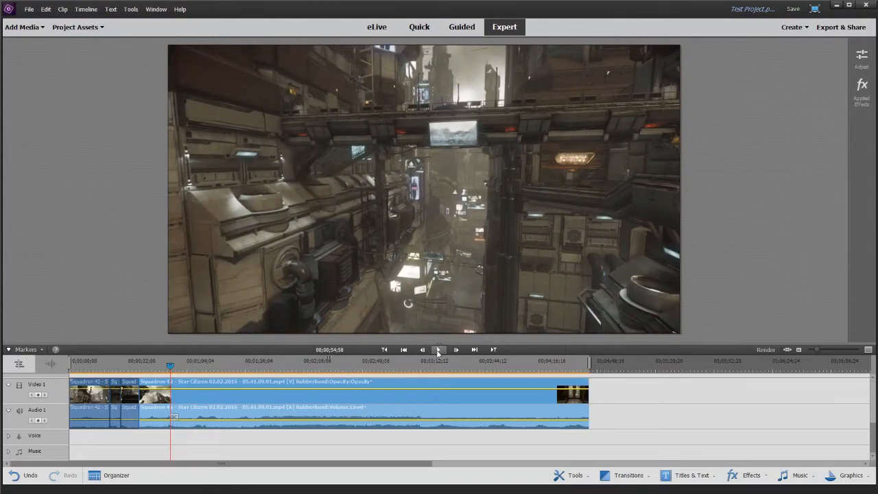
pyautogui.click(158, 368)
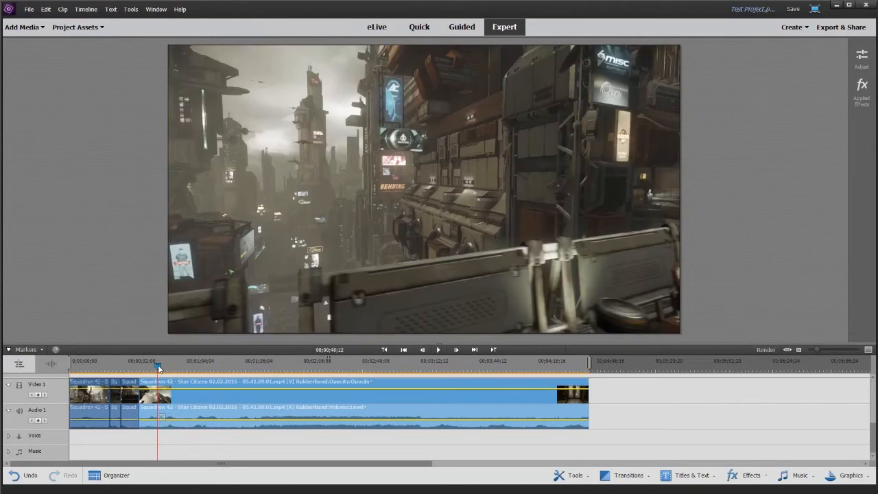
pyautogui.click(160, 418)
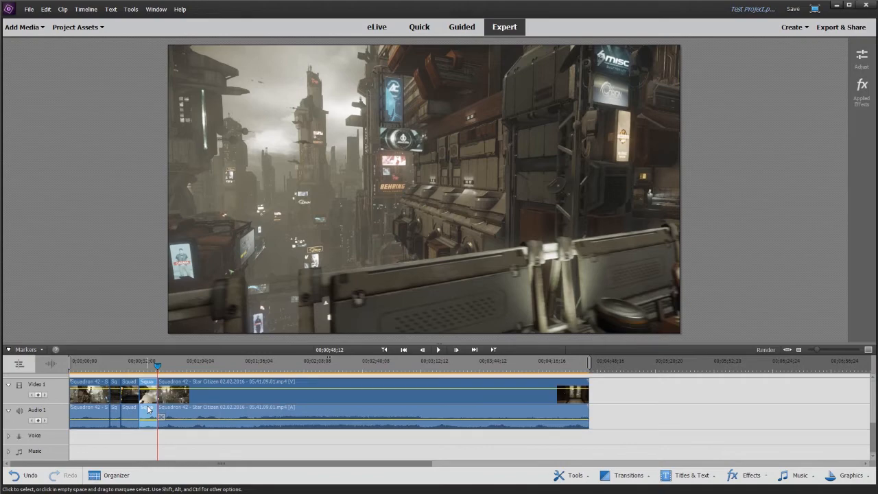
pyautogui.rightClick(148, 409)
pyautogui.click(188, 223)
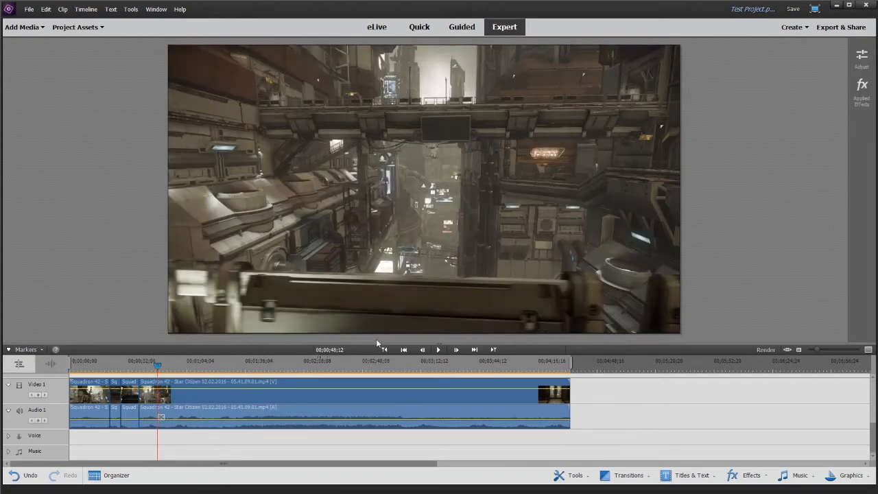
# - Play the last clip from its start and split it at 00;00;48;16
pyautogui.click(384, 349)
pyautogui.click(438, 350)
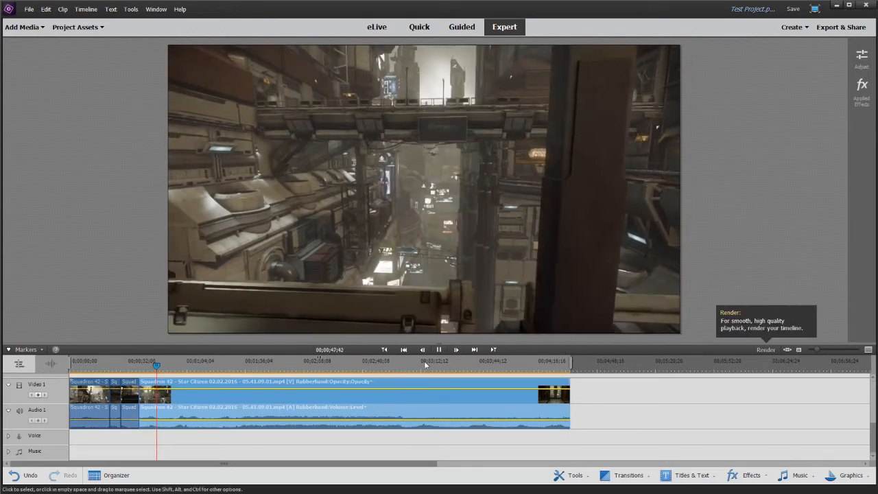
pyautogui.click(439, 350)
pyautogui.click(165, 416)
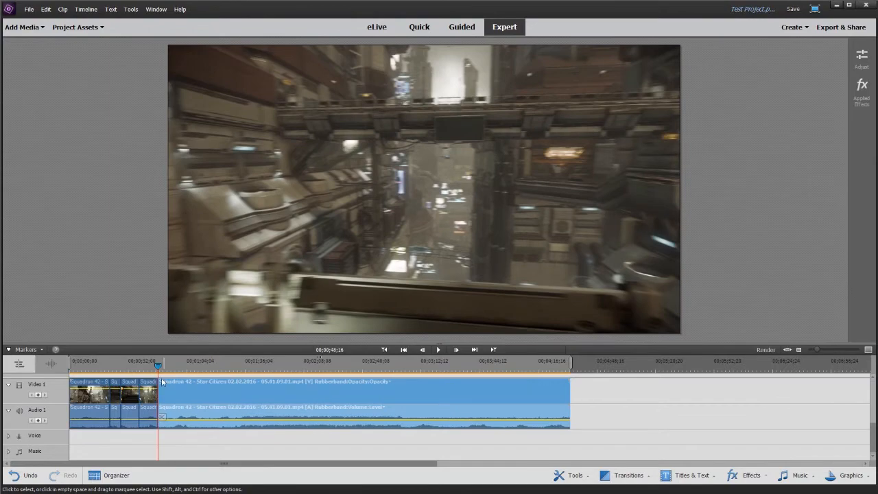
# - Split the last clip again further along, then delete the long remainder after that cut and close the gap
pyautogui.moveTo(157, 365); pyautogui.dragTo(192, 370)
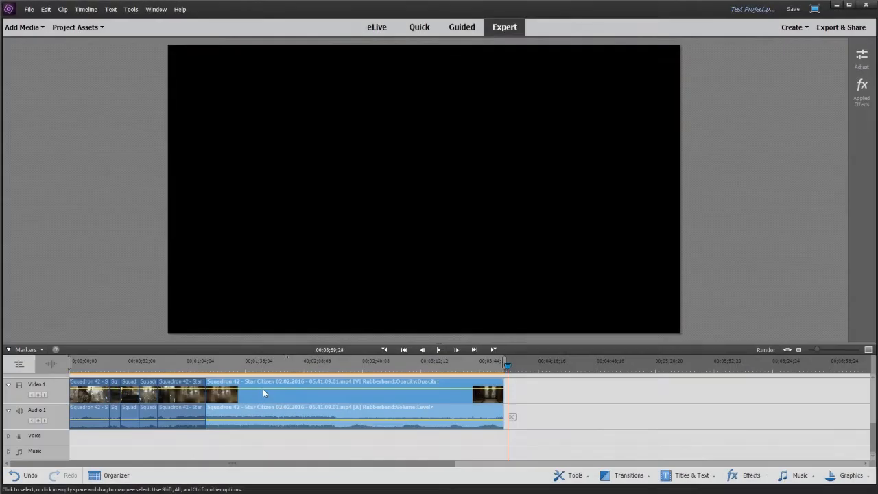
pyautogui.rightClick(262, 388)
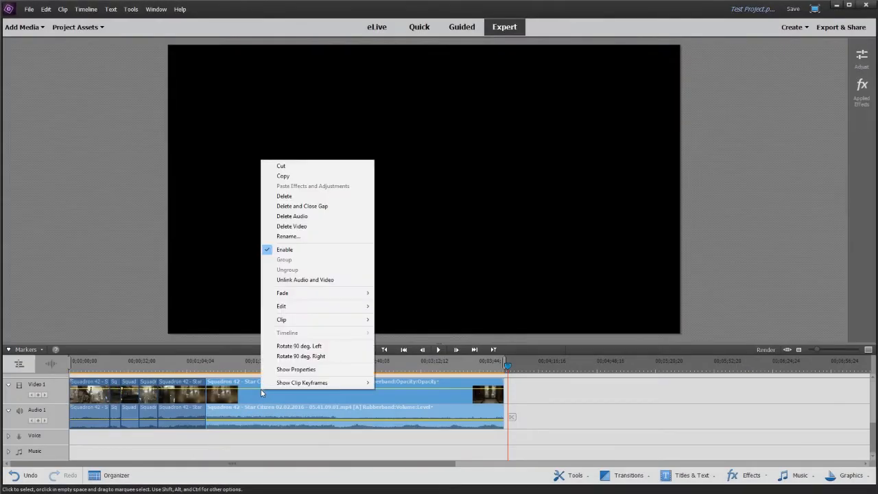
pyautogui.click(322, 206)
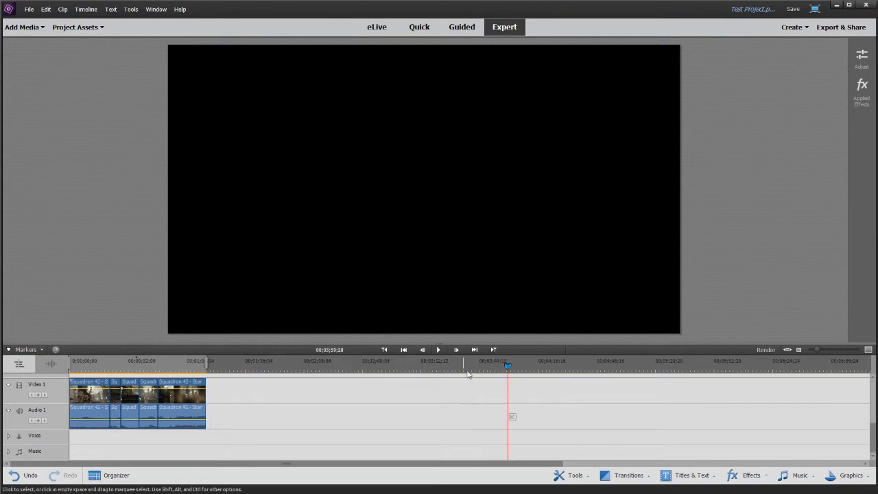
# - Return the playhead to the timeline start and add The_Great_Avenger.mp3 from the project assets to the Music track there
pyautogui.moveTo(510, 367); pyautogui.dragTo(41, 371)
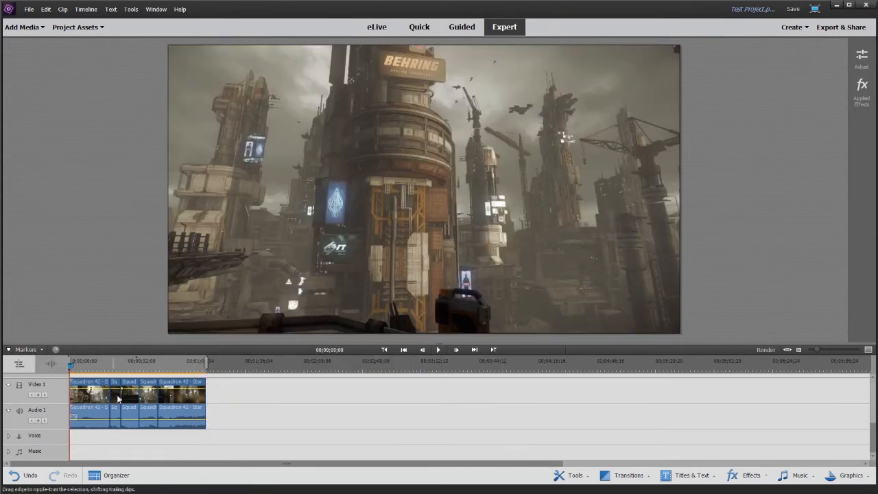
pyautogui.click(77, 28)
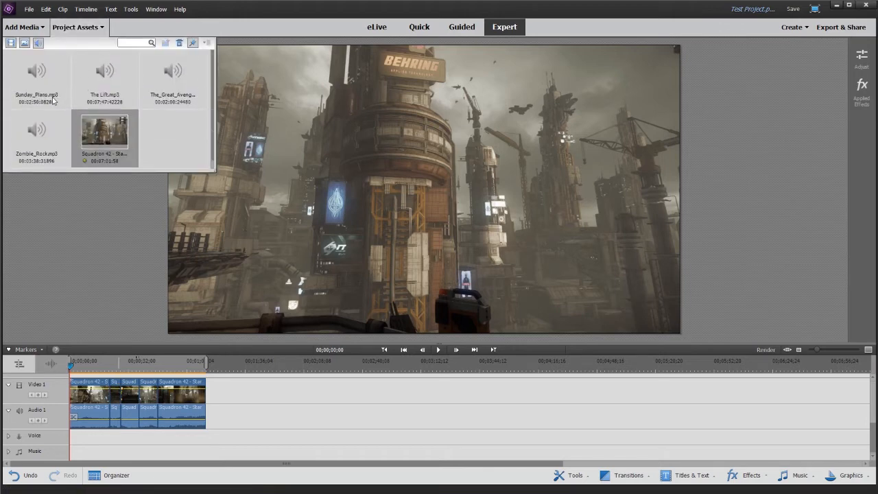
pyautogui.click(165, 87)
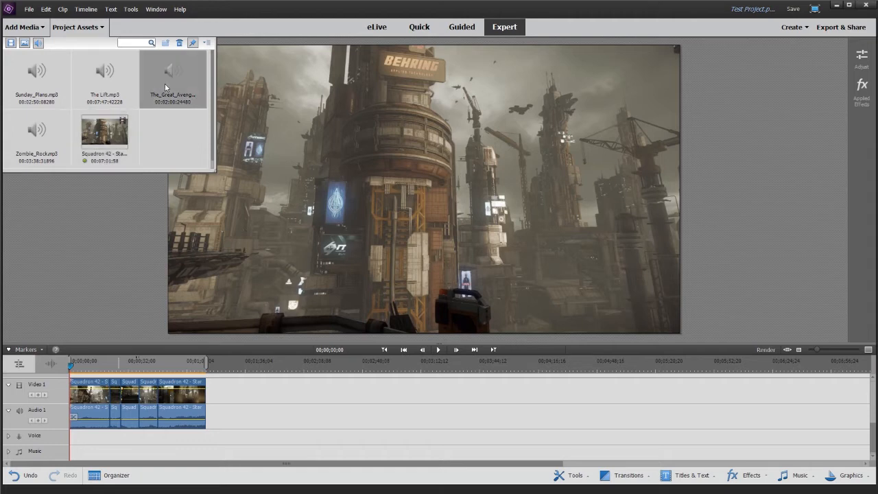
pyautogui.moveTo(121, 356); pyautogui.dragTo(92, 455)
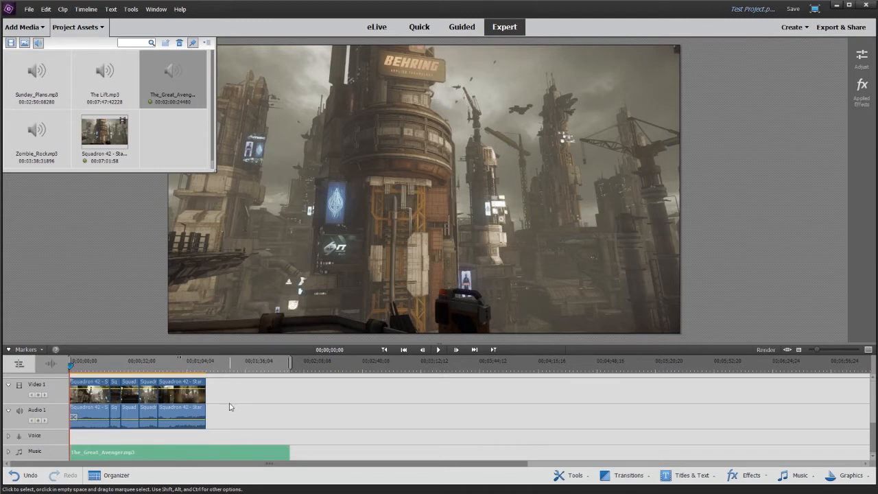
# - Add the GeneralLabel title from Motion Titles - Contemporary to the Video 2 track at the timeline start
pyautogui.scroll(1, 238, 413)
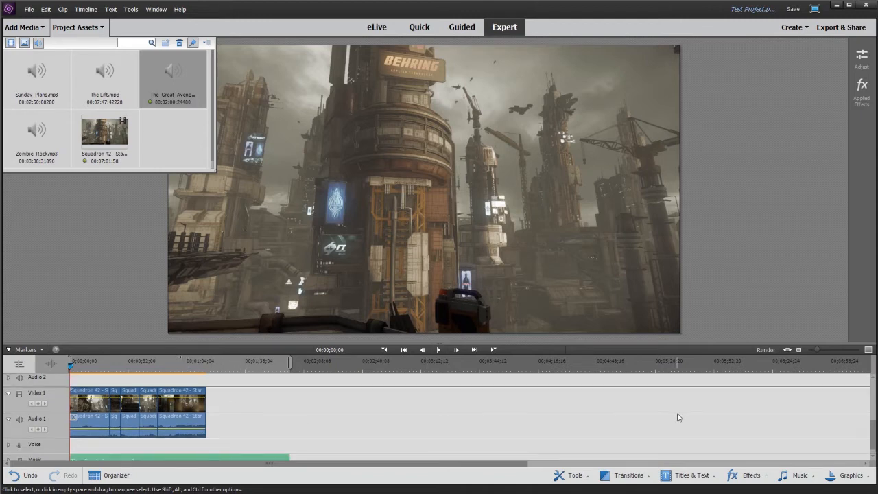
pyautogui.click(713, 476)
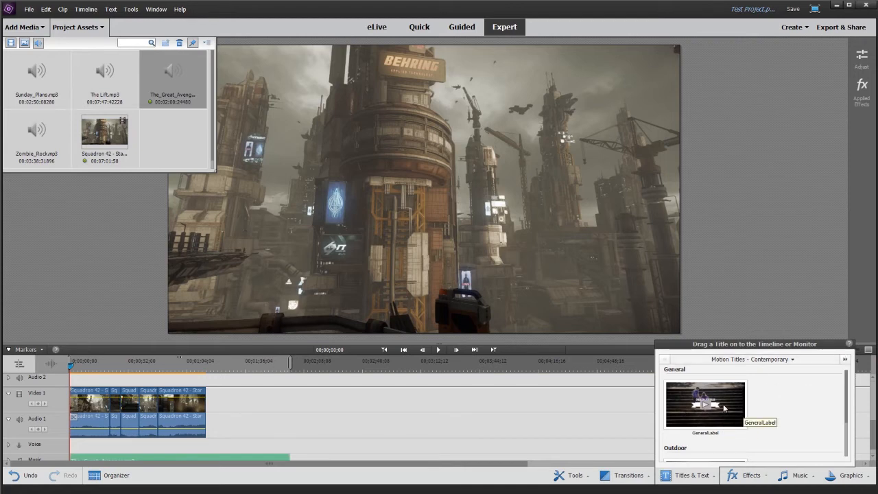
pyautogui.moveTo(723, 408); pyautogui.dragTo(71, 379)
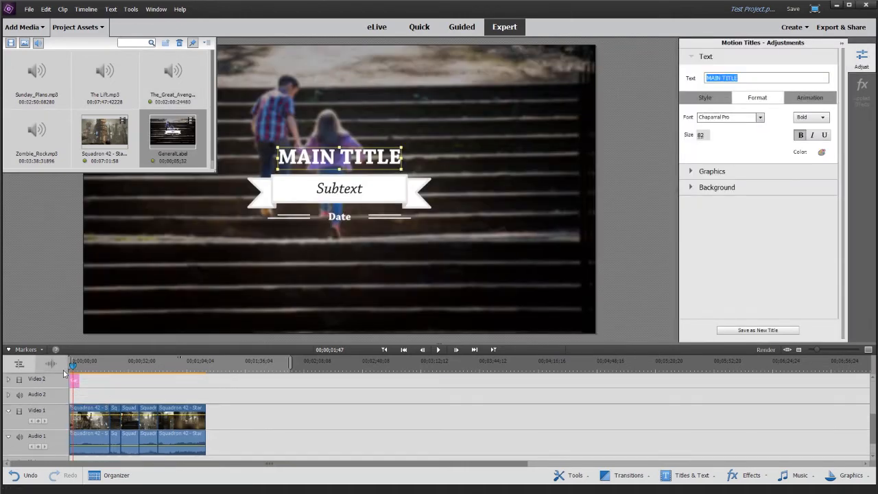
# - Return the playhead to the timeline start and change the motion title's main text to "Test Project"
pyautogui.click(64, 365)
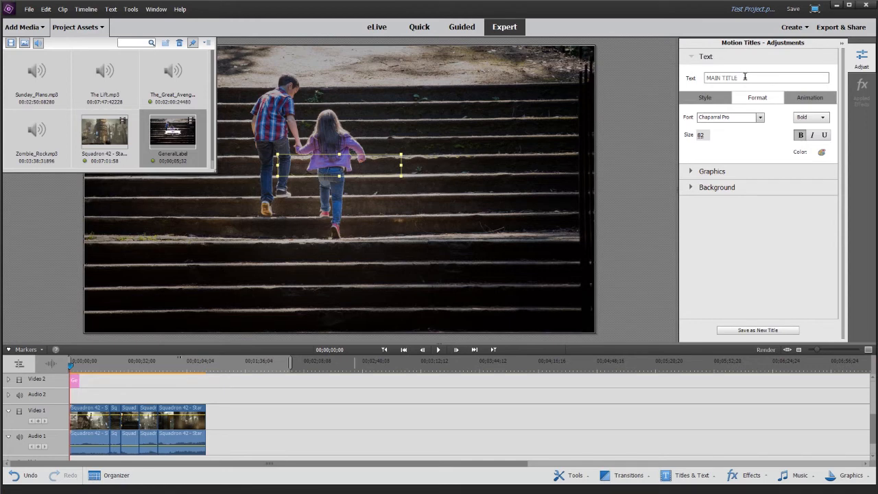
pyautogui.moveTo(744, 78); pyautogui.dragTo(674, 86)
pyautogui.write('Test')
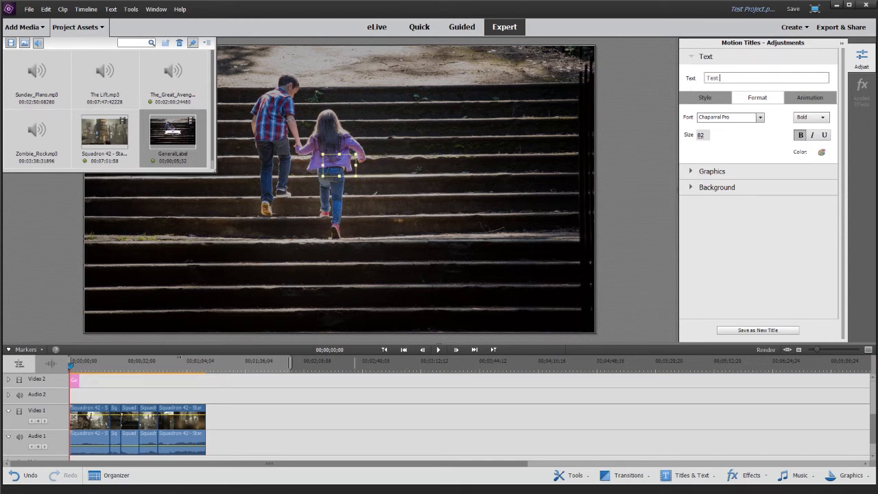
pyautogui.write(' Project')
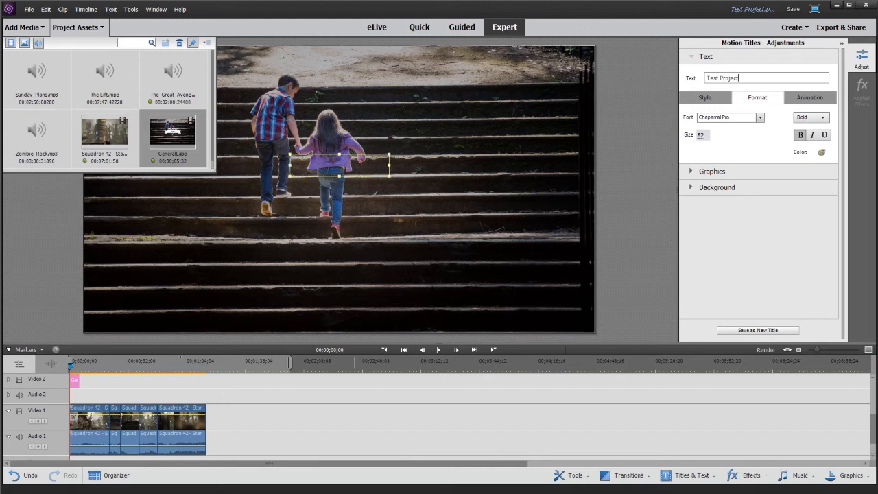
# - Change the motion title's background from the stock image to Transparent so the gameplay footage shows behind it
pyautogui.click(561, 180)
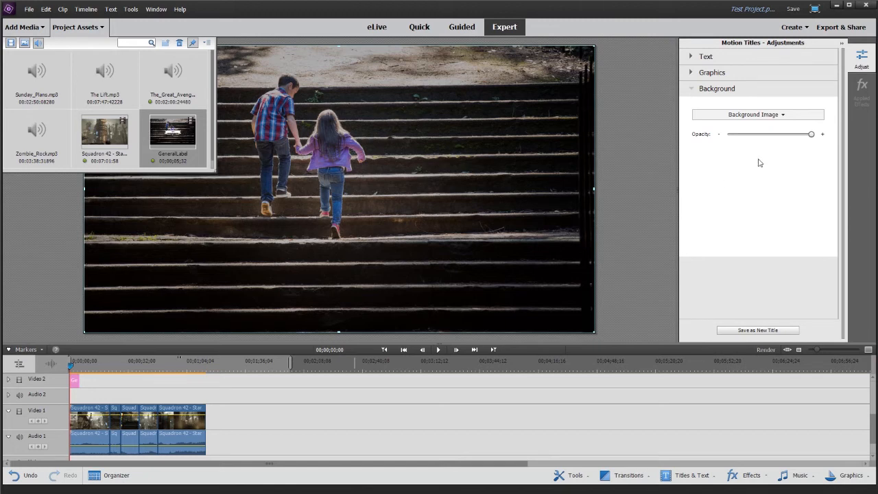
pyautogui.click(788, 117)
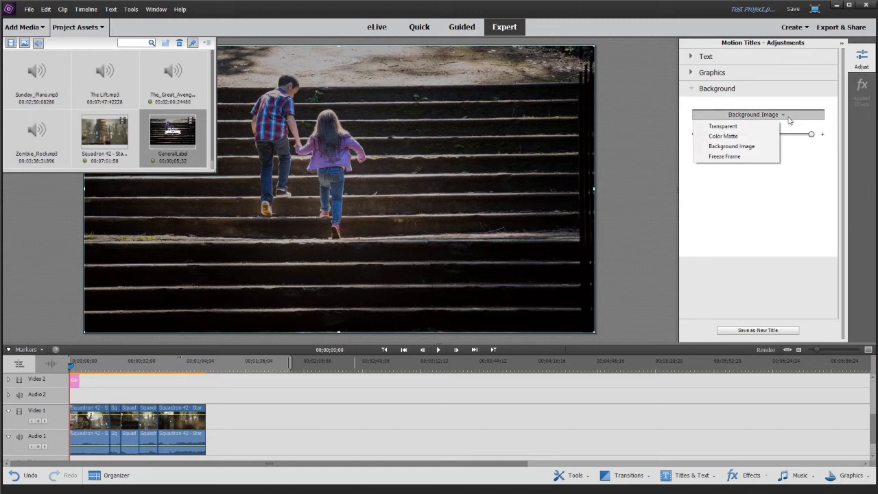
pyautogui.click(752, 127)
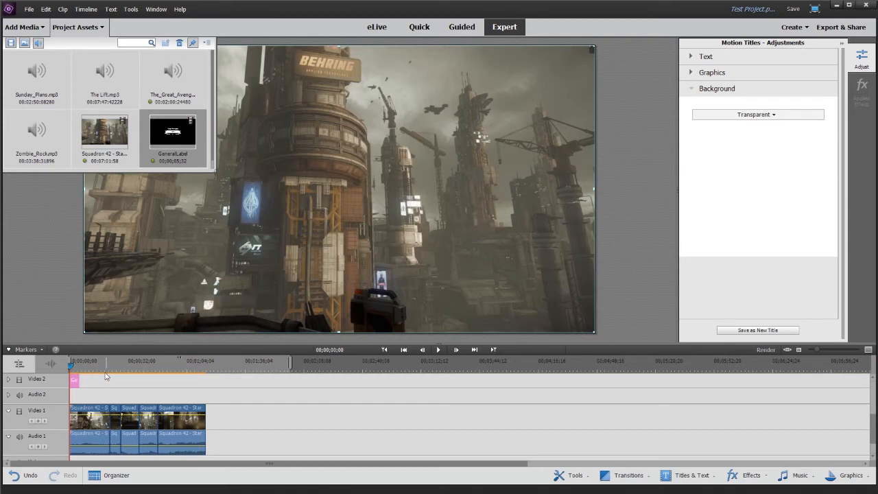
# - Play into the title until its text appears, and set the subtext to "Star Citz" and the date to "Feb 2016"
pyautogui.press('space')
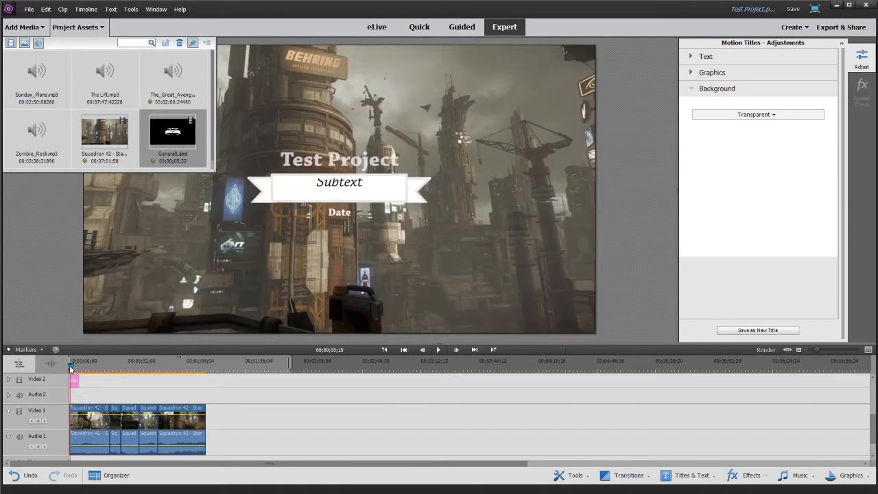
pyautogui.click(260, 294)
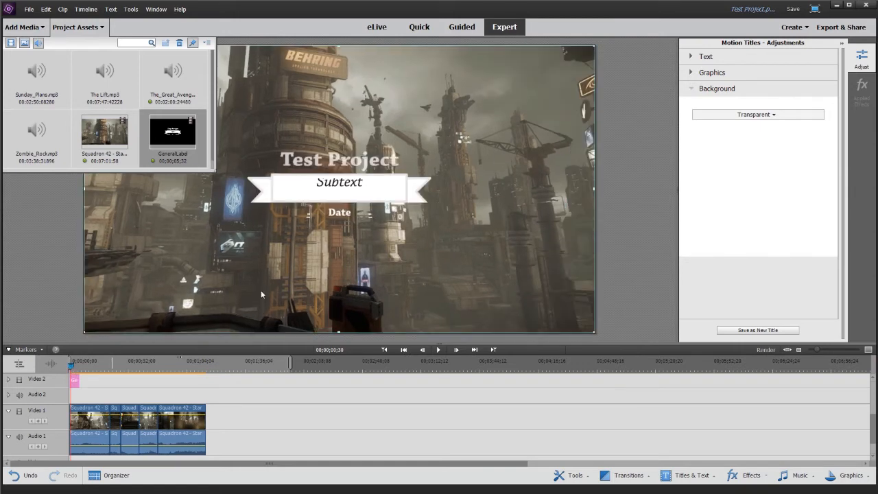
pyautogui.doubleClick(321, 182)
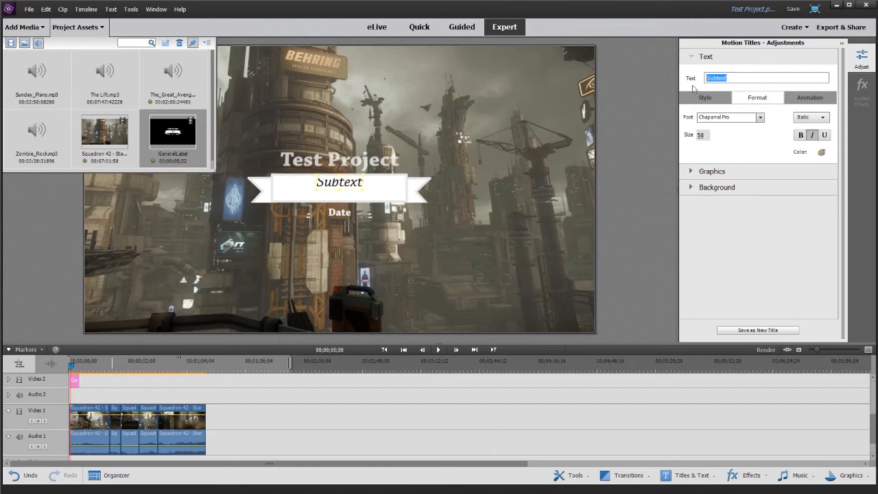
pyautogui.write('Star C')
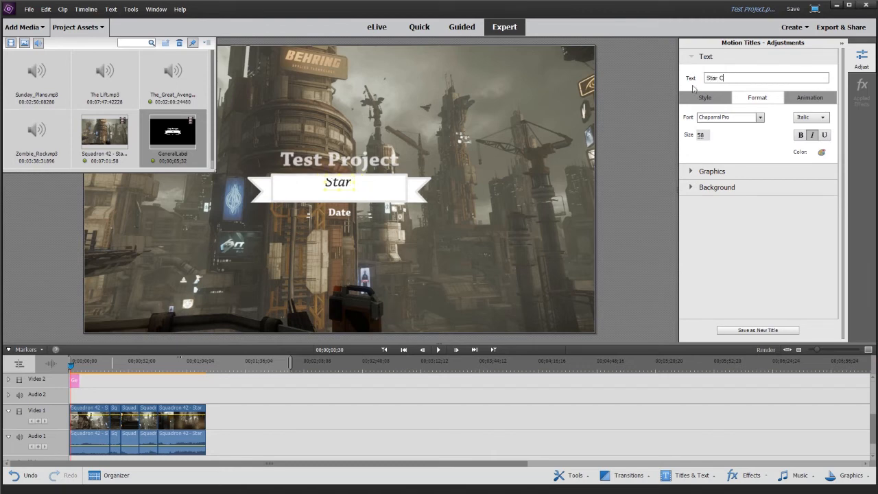
pyautogui.write('itz')
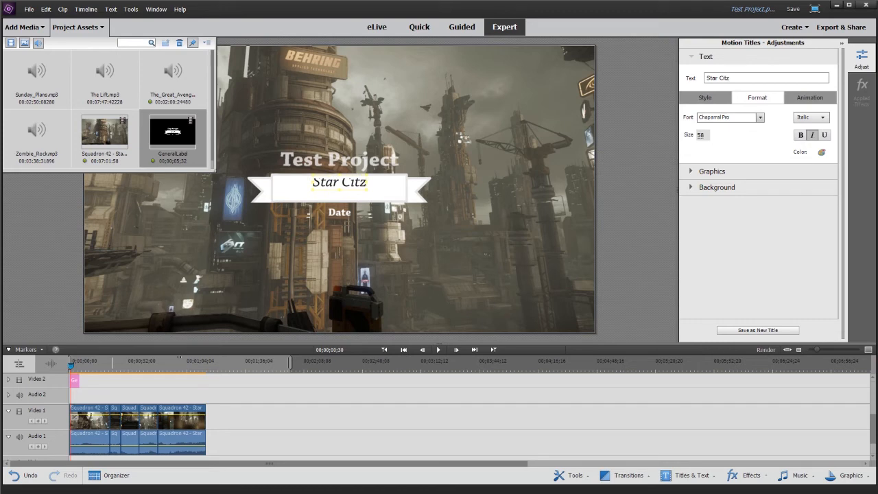
pyautogui.click(340, 214)
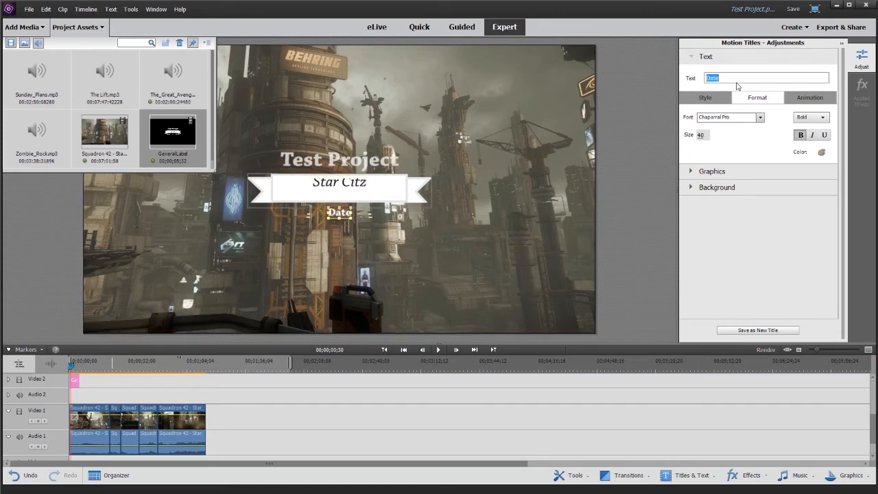
pyautogui.write('Feb 2016')
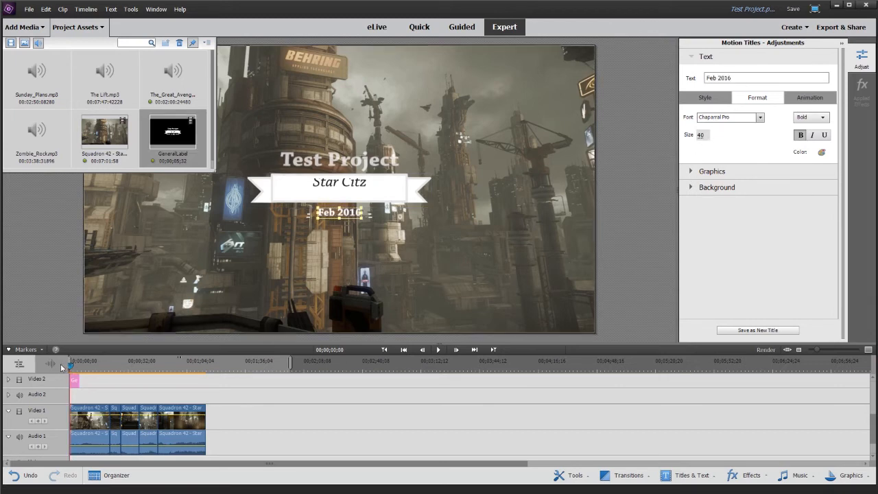
# - Play the opening from the timeline start to review the finished title, and return the playhead to the start
pyautogui.click(438, 353)
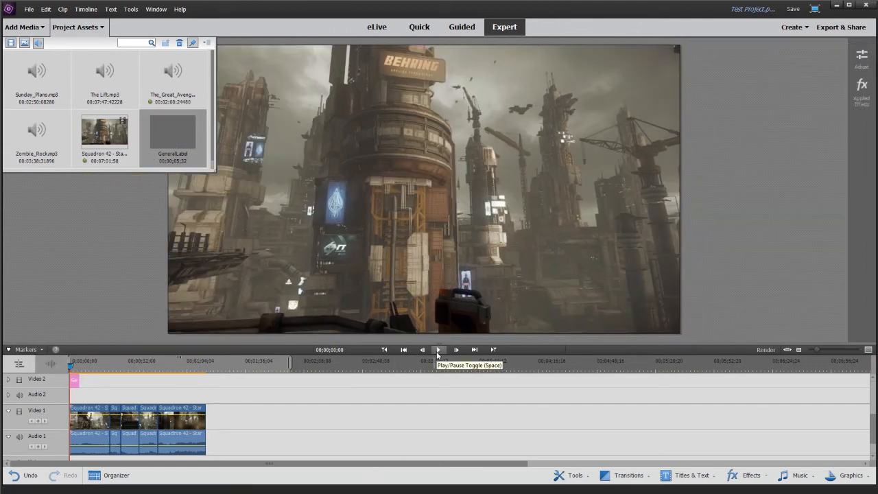
pyautogui.click(438, 350)
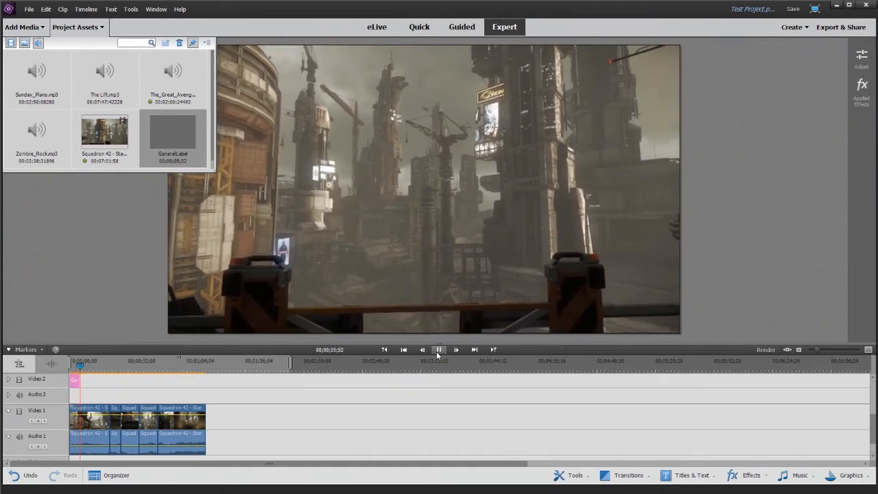
pyautogui.click(438, 349)
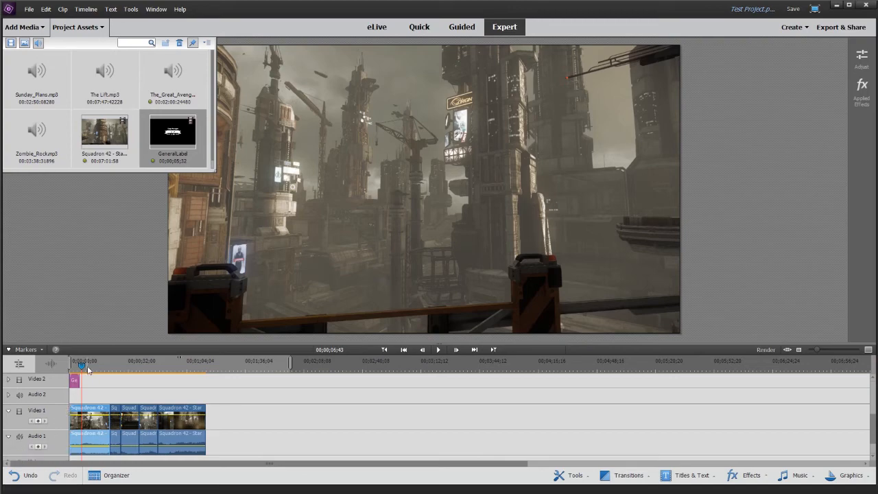
pyautogui.moveTo(81, 367); pyautogui.dragTo(68, 364)
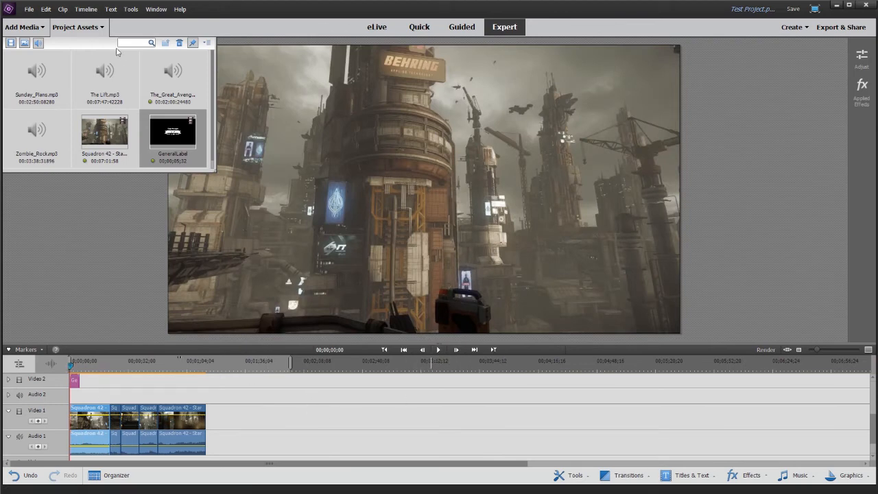
# - Close the project assets, save the project, and export it for computer as an HD 720 MP4 - H.264 video
pyautogui.click(72, 27)
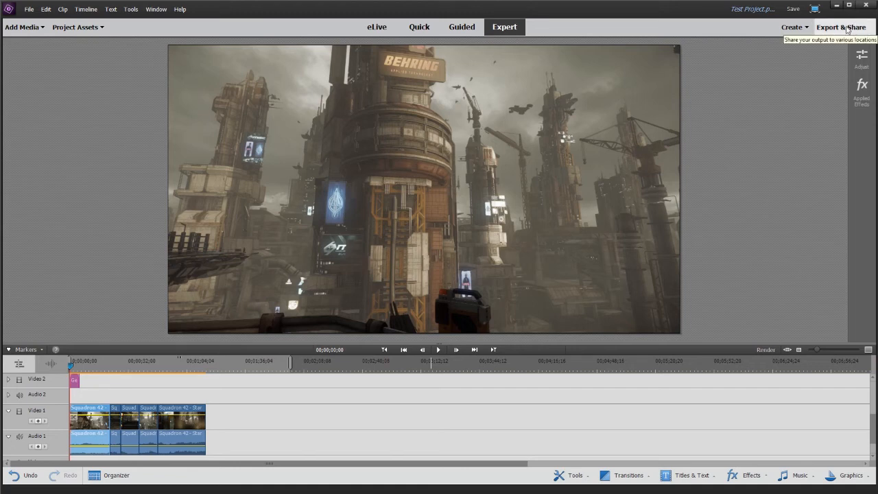
pyautogui.click(794, 10)
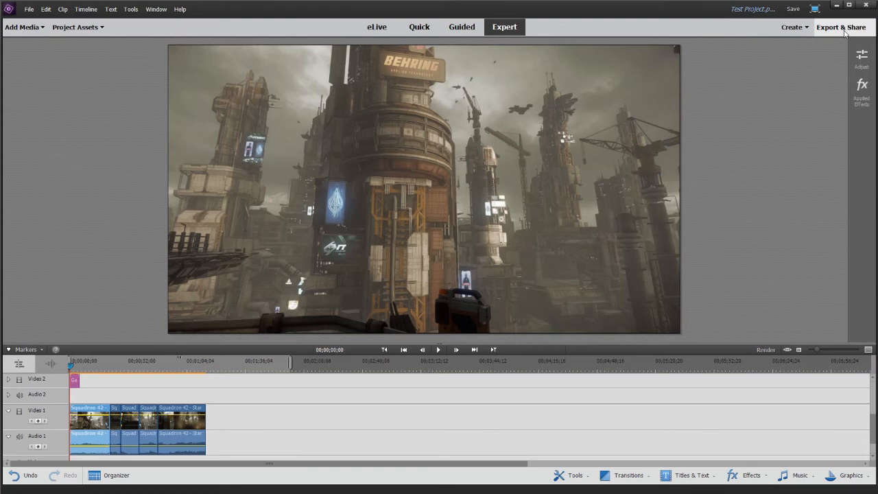
pyautogui.click(845, 33)
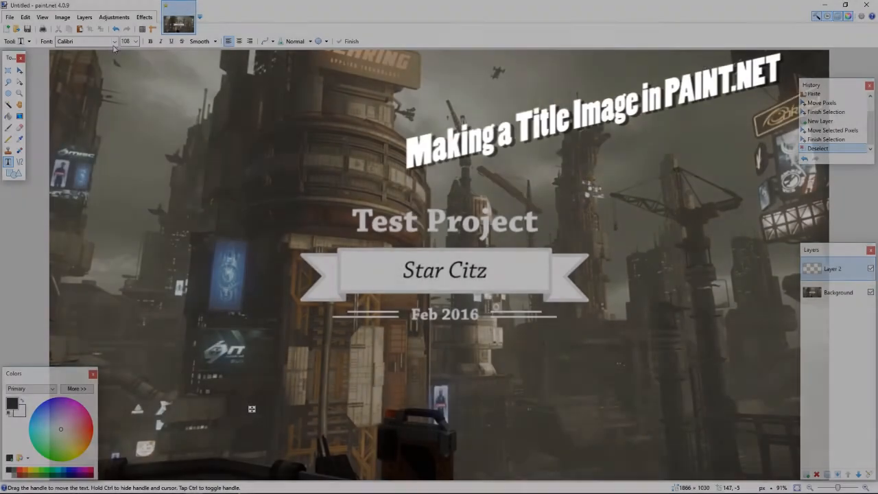
# - In paint.net, add pink Impact text reading "THIS IS MY TEST PROJ" below the date on Layer 2
pyautogui.click(114, 41)
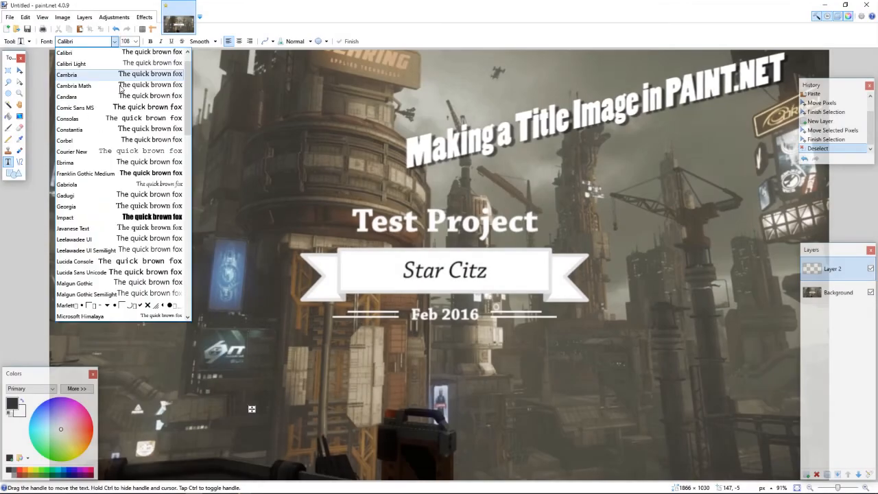
pyautogui.click(65, 217)
pyautogui.click(86, 418)
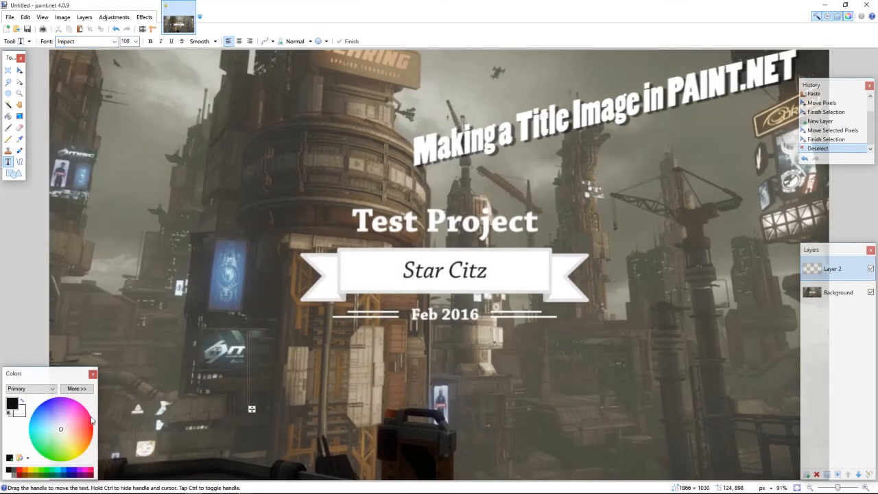
pyautogui.click(249, 333)
pyautogui.write('T')
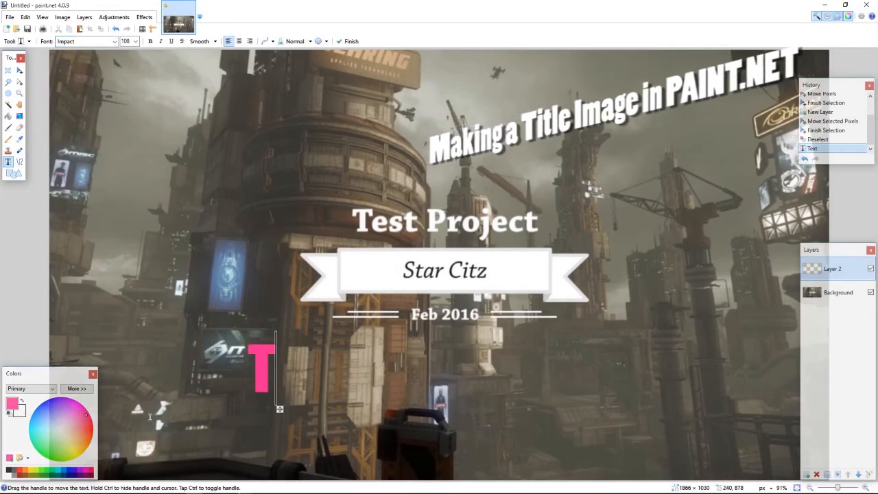
pyautogui.write('HIS ')
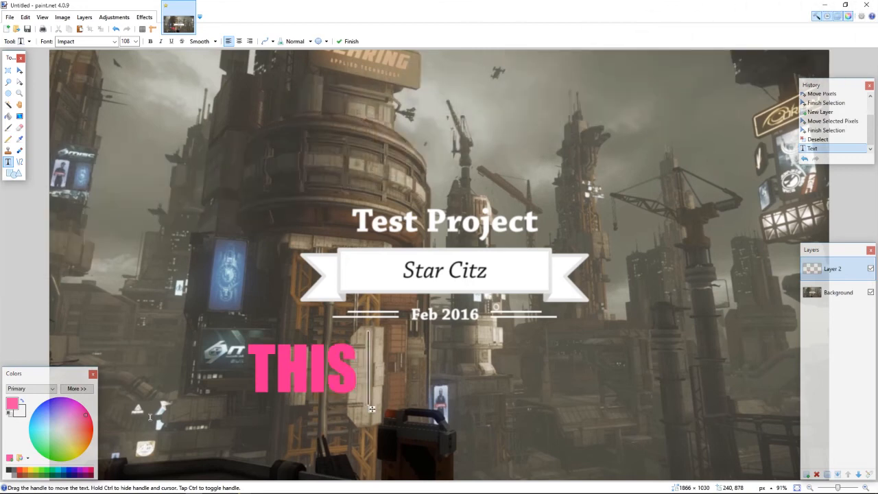
pyautogui.write('IS MY TEST')
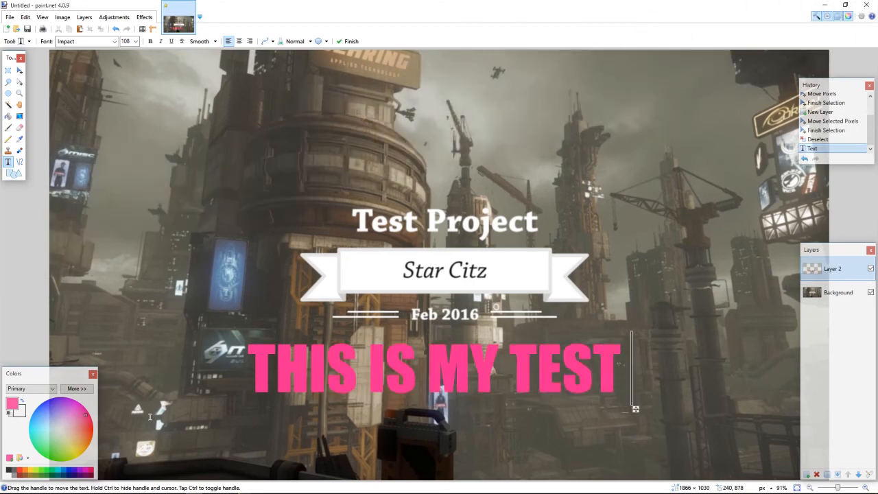
pyautogui.write(' PROG')
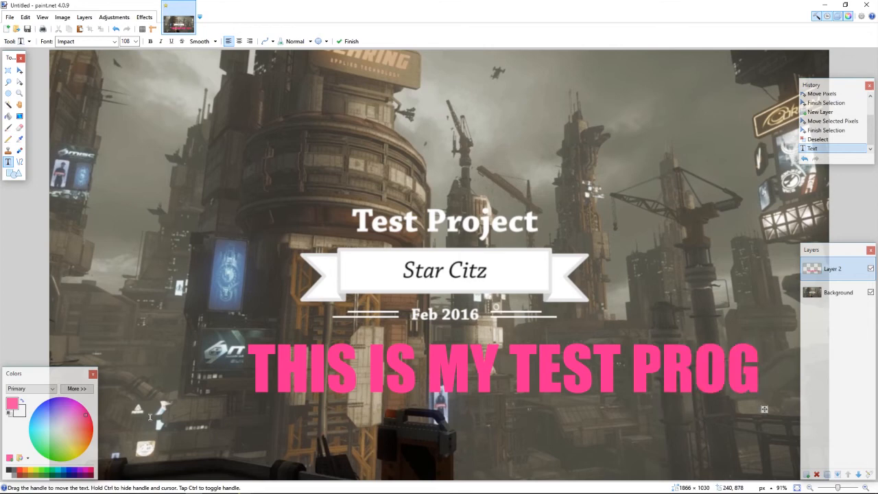
pyautogui.press('BackSpace')
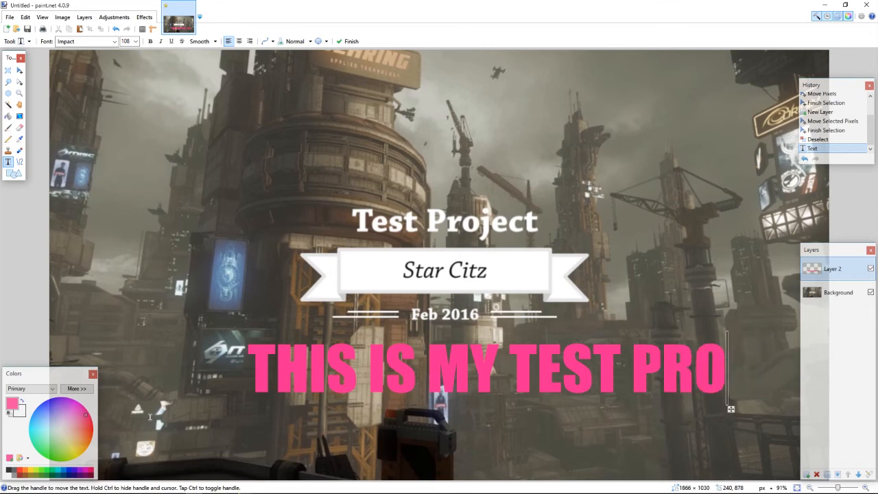
pyautogui.write('J')
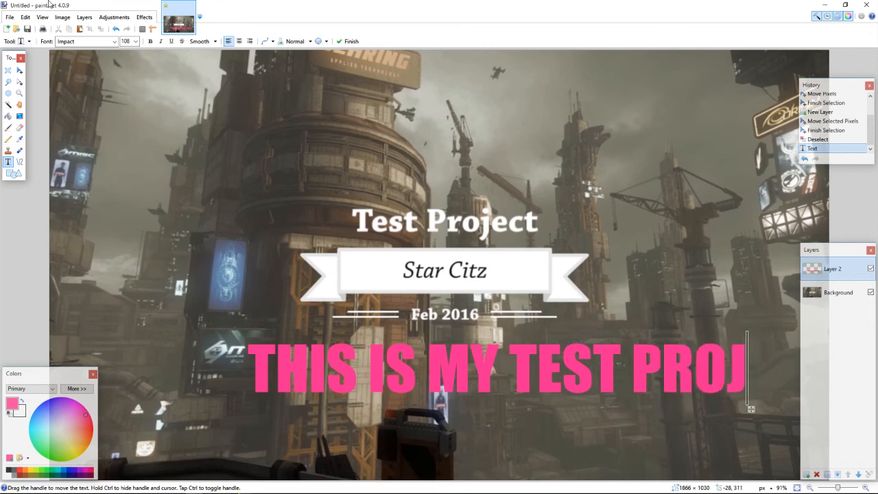
# - Save the title image as TEST.png
pyautogui.click(11, 19)
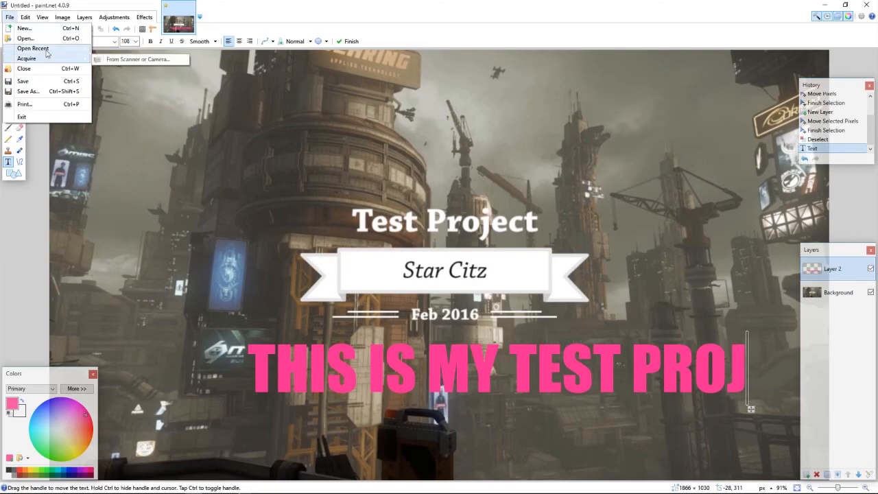
pyautogui.moveTo(26, 20)
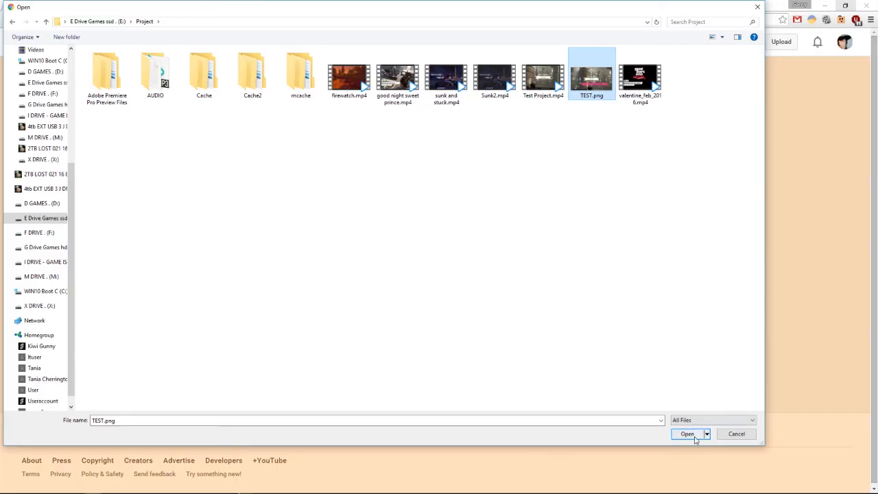
pyautogui.click(689, 434)
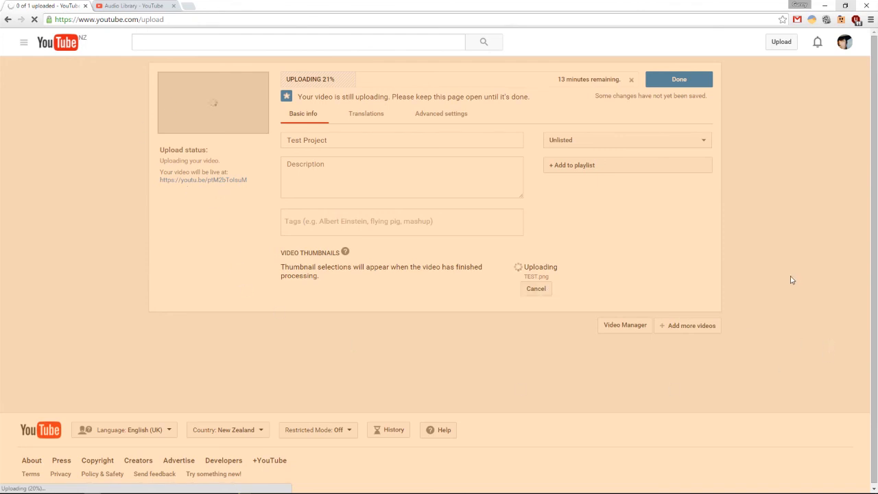
# - On YouTube, save the unlisted Test Project upload's details and glance at the Audio Library before returning to the upload page
pyautogui.click(680, 80)
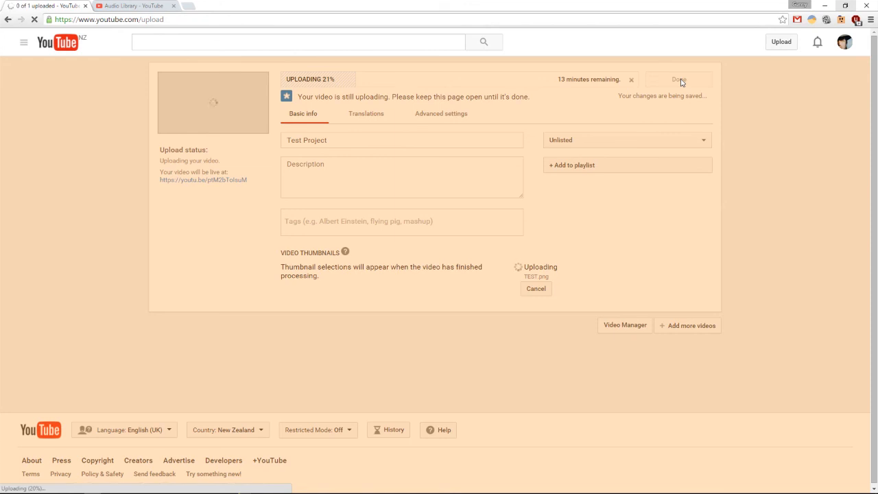
pyautogui.hotkey('ctrl', 'Tab')
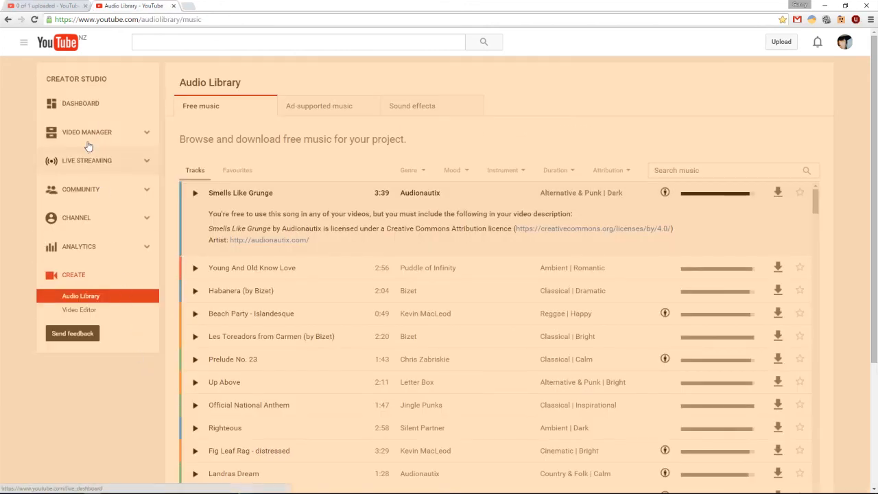
pyautogui.click(45, 7)
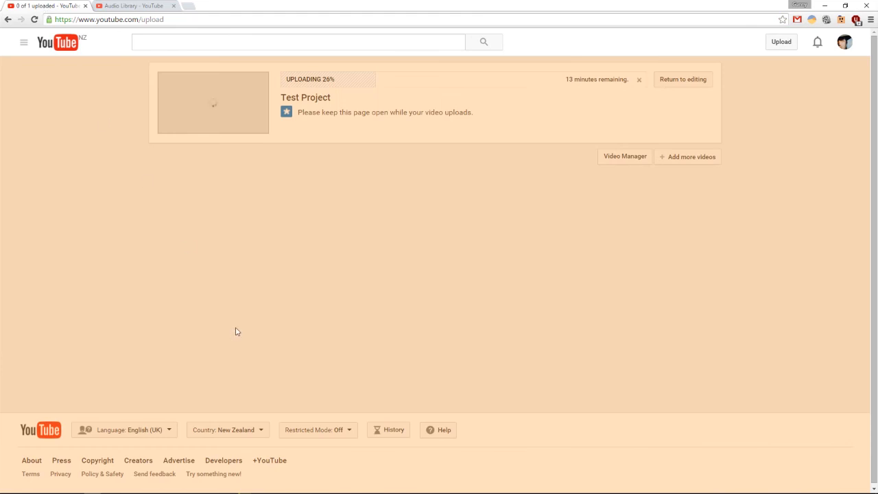